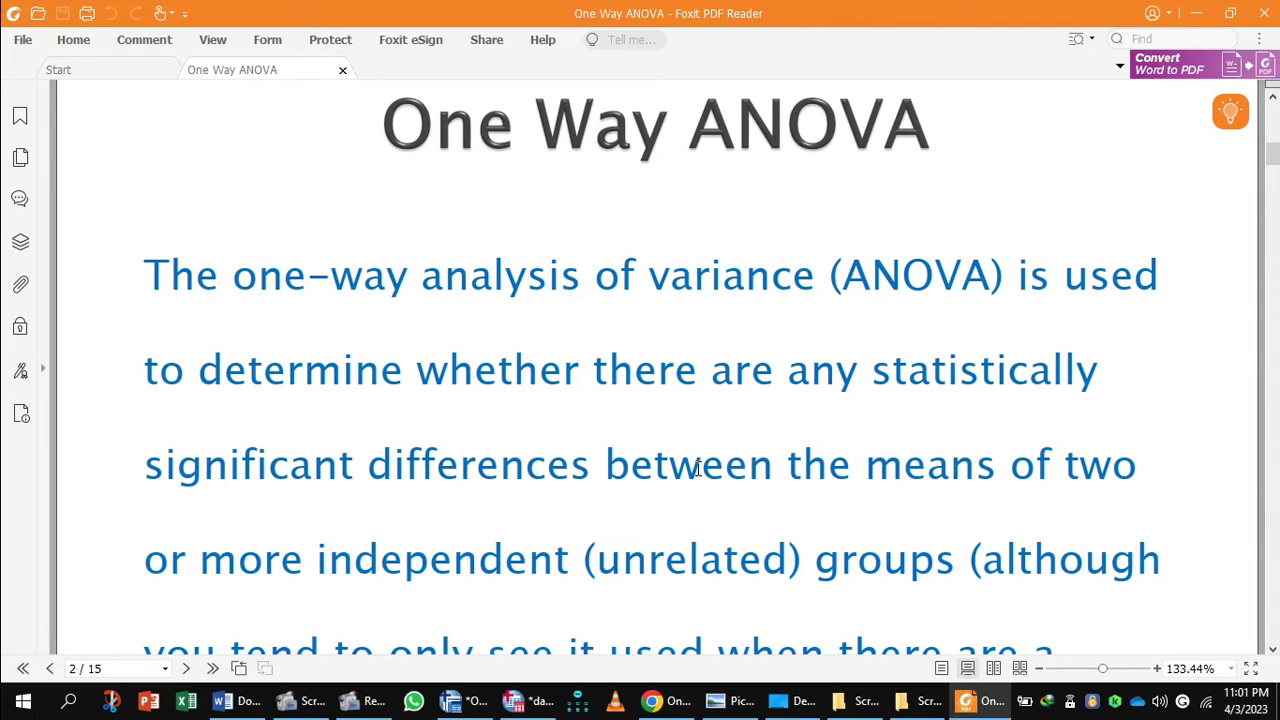
Scroll past the ANOVA definition and assumptions slides to the Example heading on page 4.
scroll(697, 470, "down", 1)
scroll(697, 470, "down", 2)
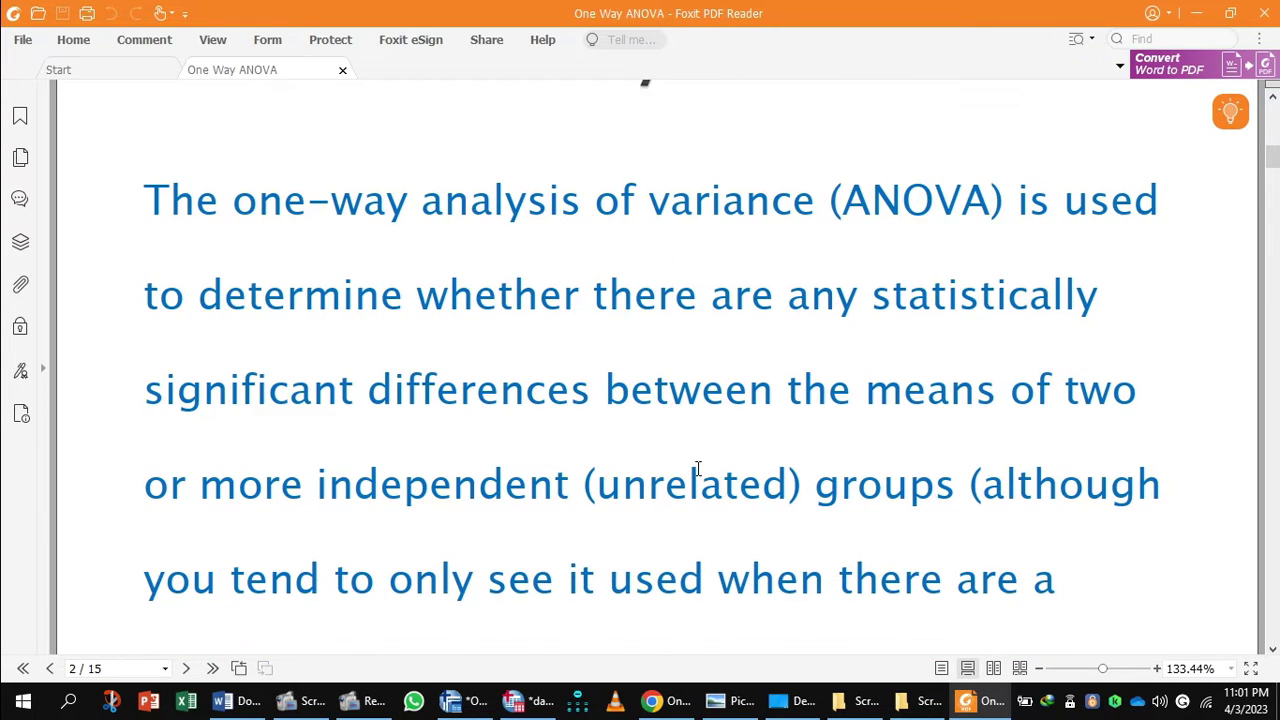
scroll(697, 470, "down", 1)
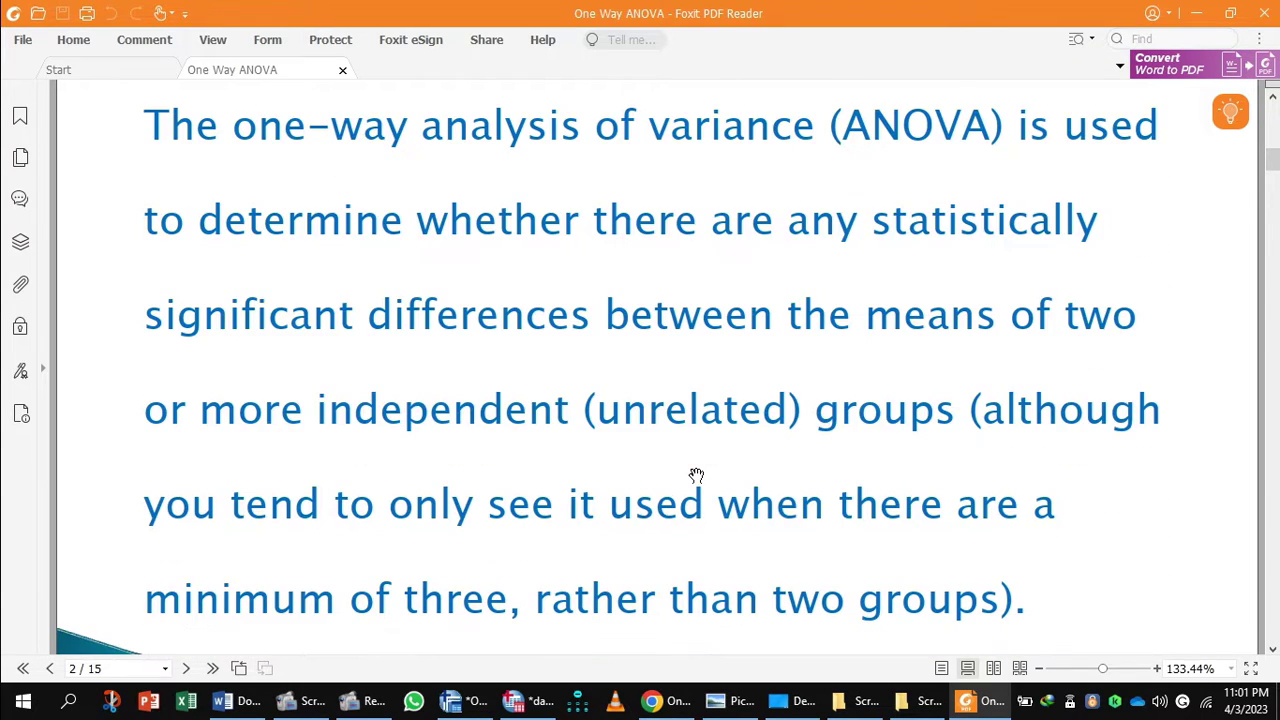
scroll(697, 475, "down", 1)
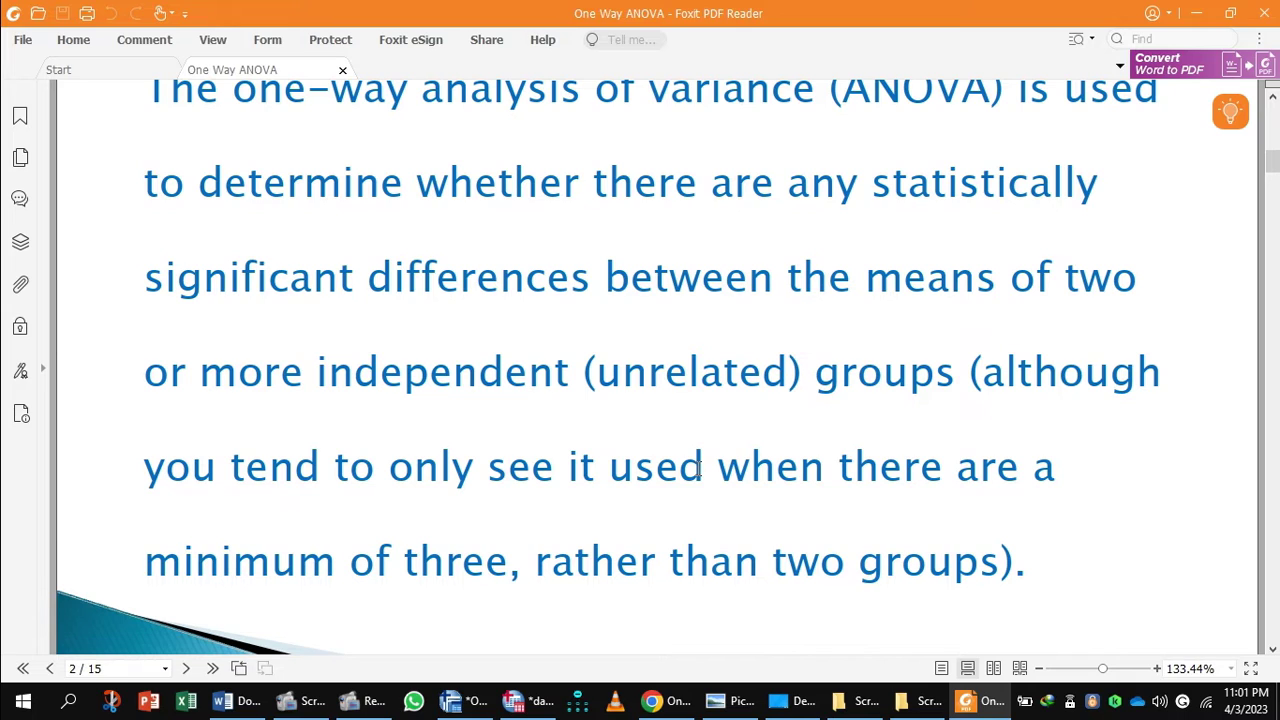
scroll(697, 470, "down", 10)
scroll(697, 475, "down", 10)
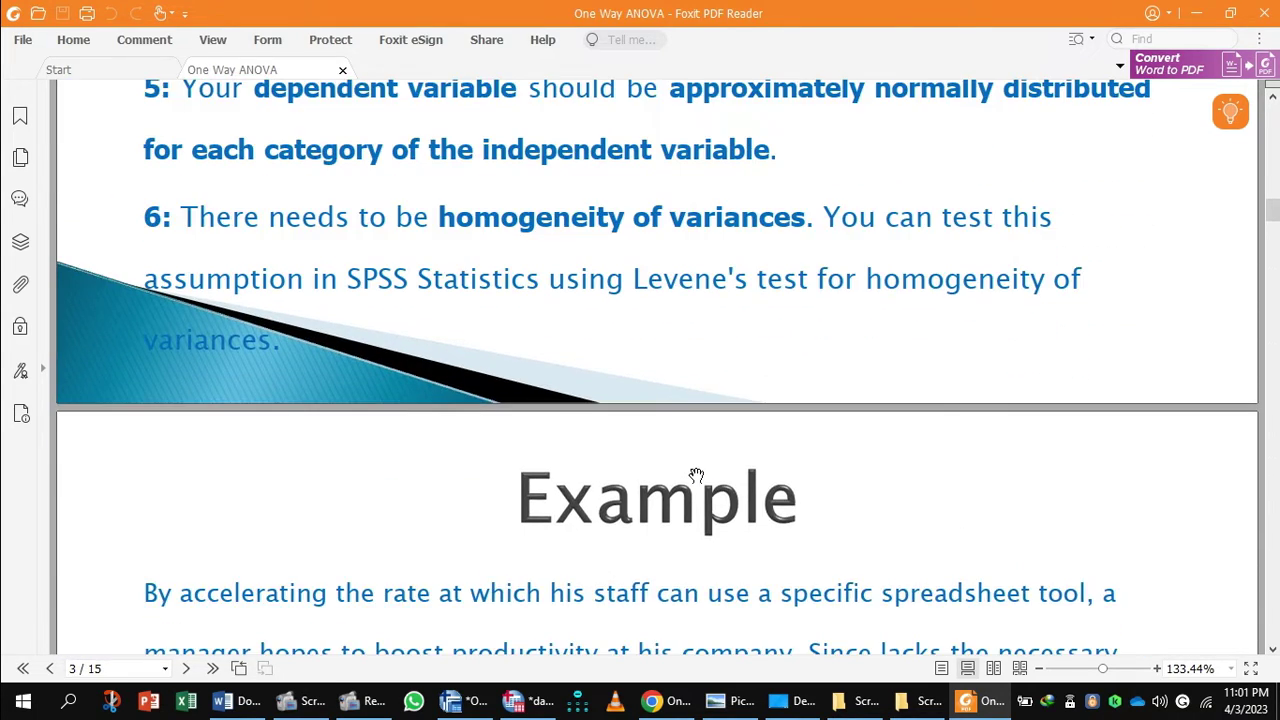
Move to page 5 with the Analyze > Compare Means > One-Way ANOVA screenshot.
scroll(697, 475, "down", 6)
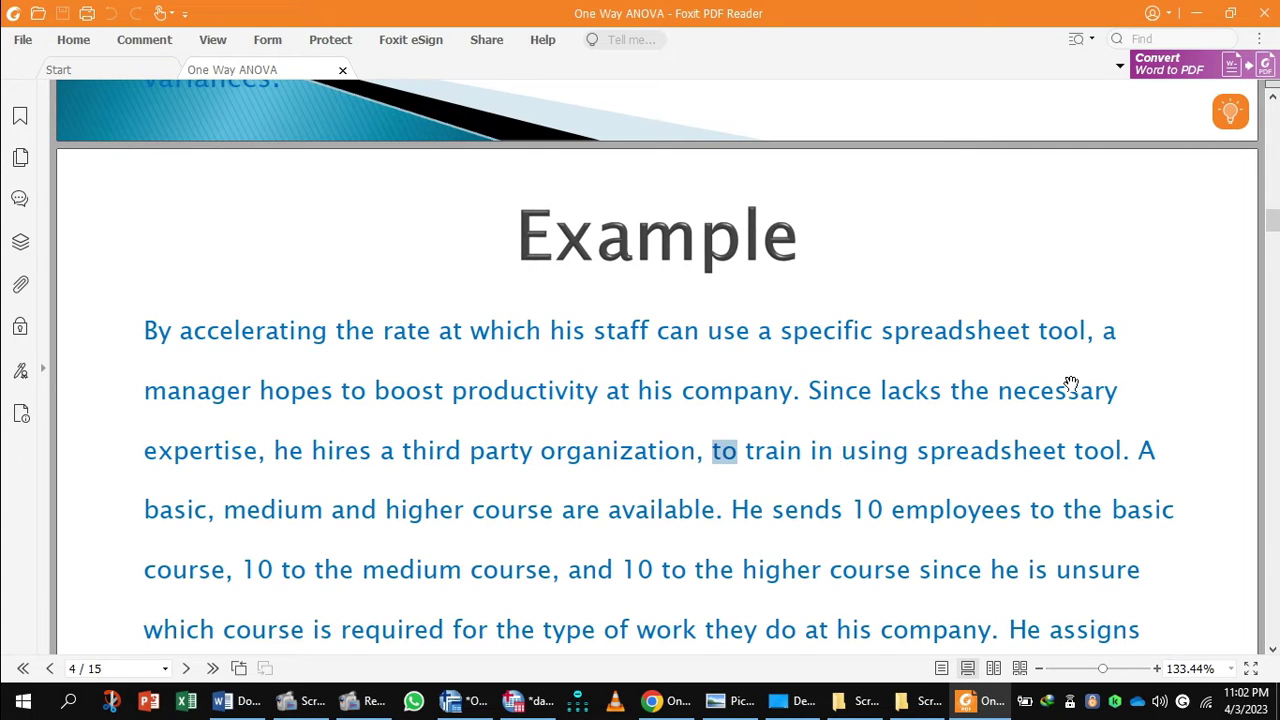
left_click_drag(1274, 230, 1274, 270)
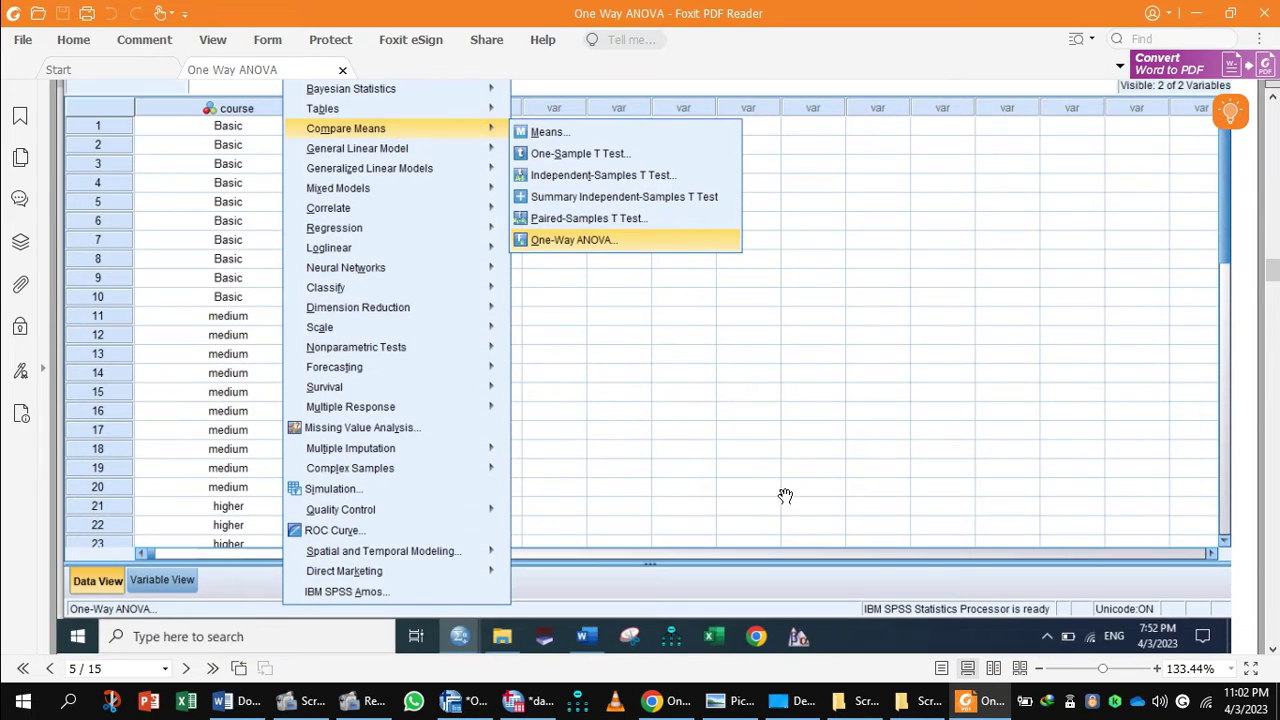
In SPSS, close the Value Labels dialog and keep course's numeric type unchanged.
left_click(521, 703)
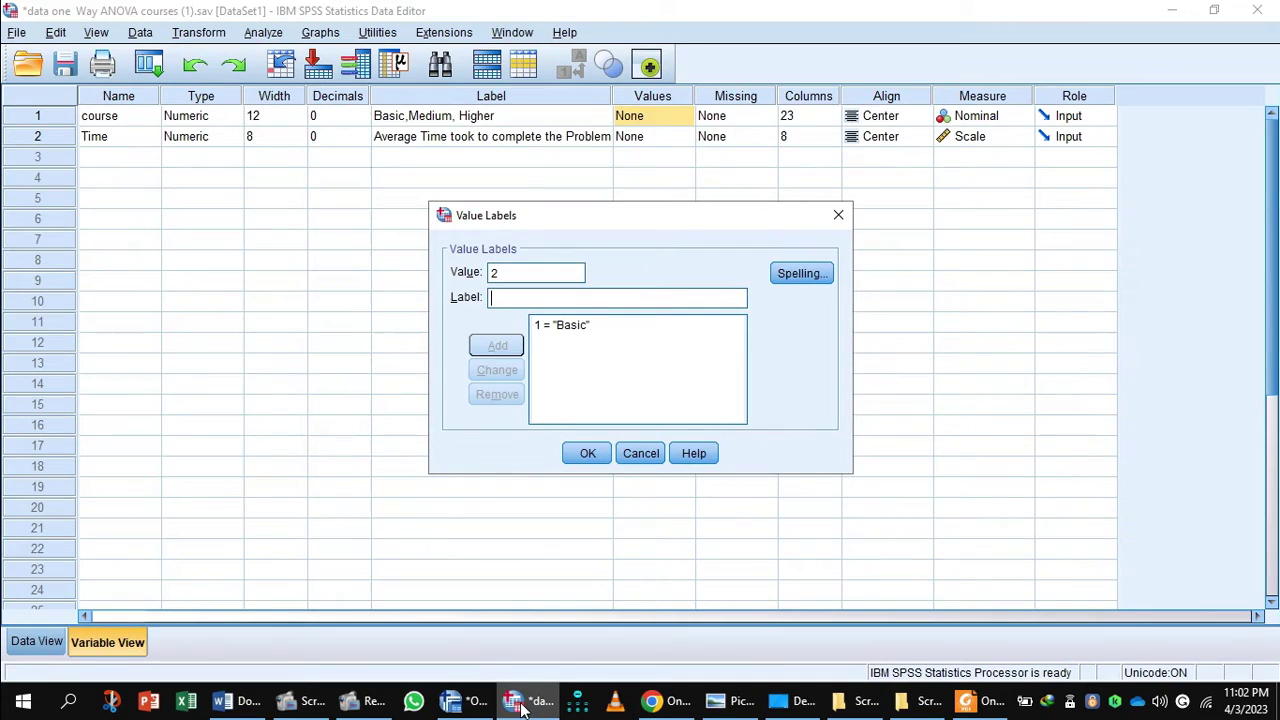
left_click(839, 214)
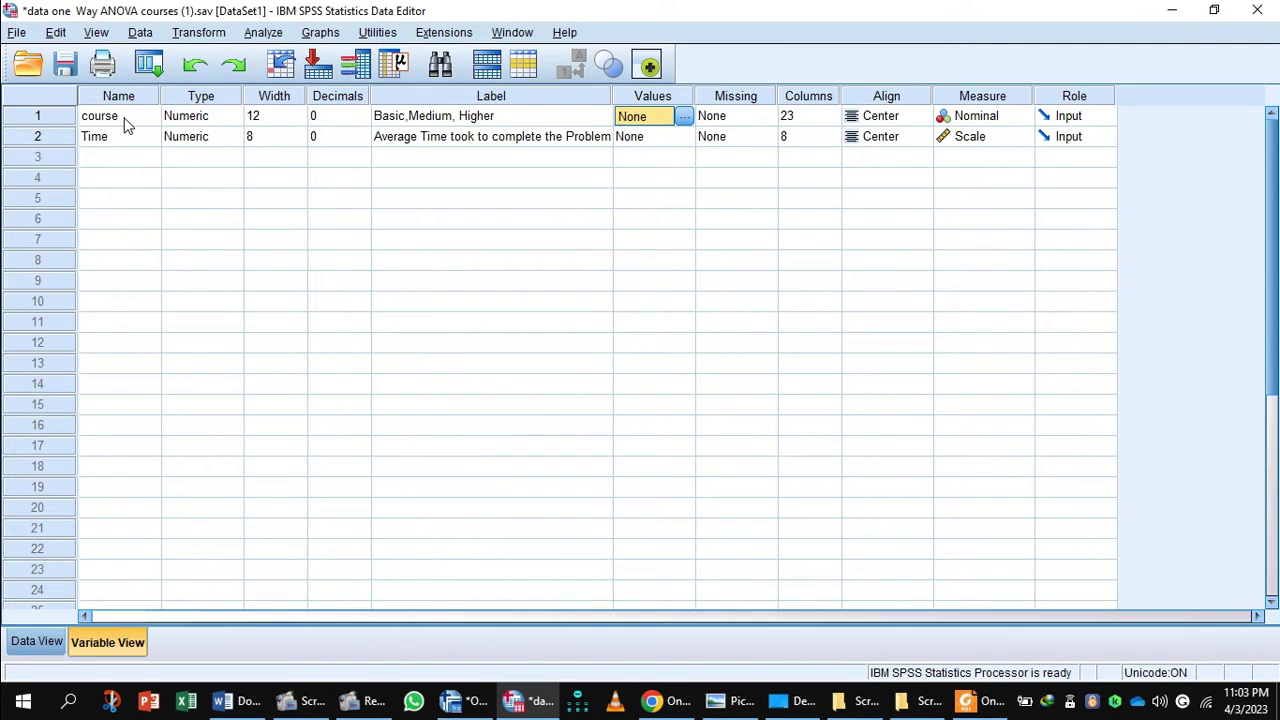
double_click(227, 119)
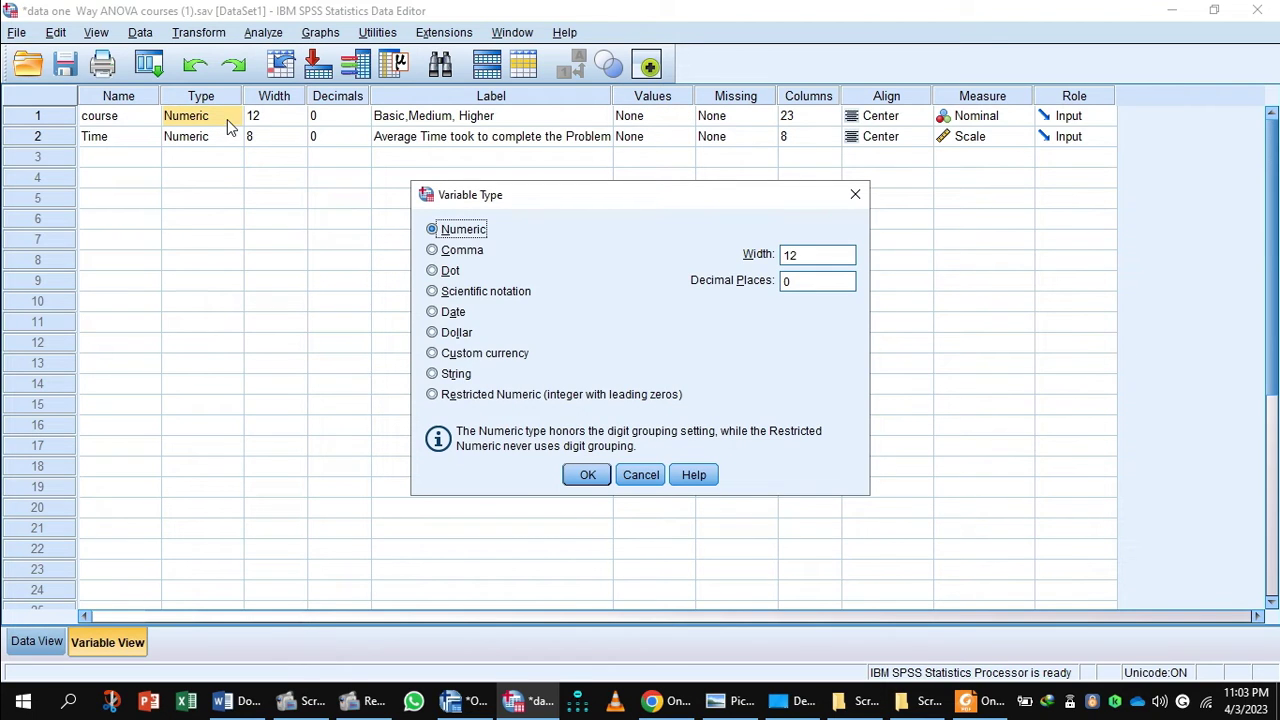
left_click(594, 475)
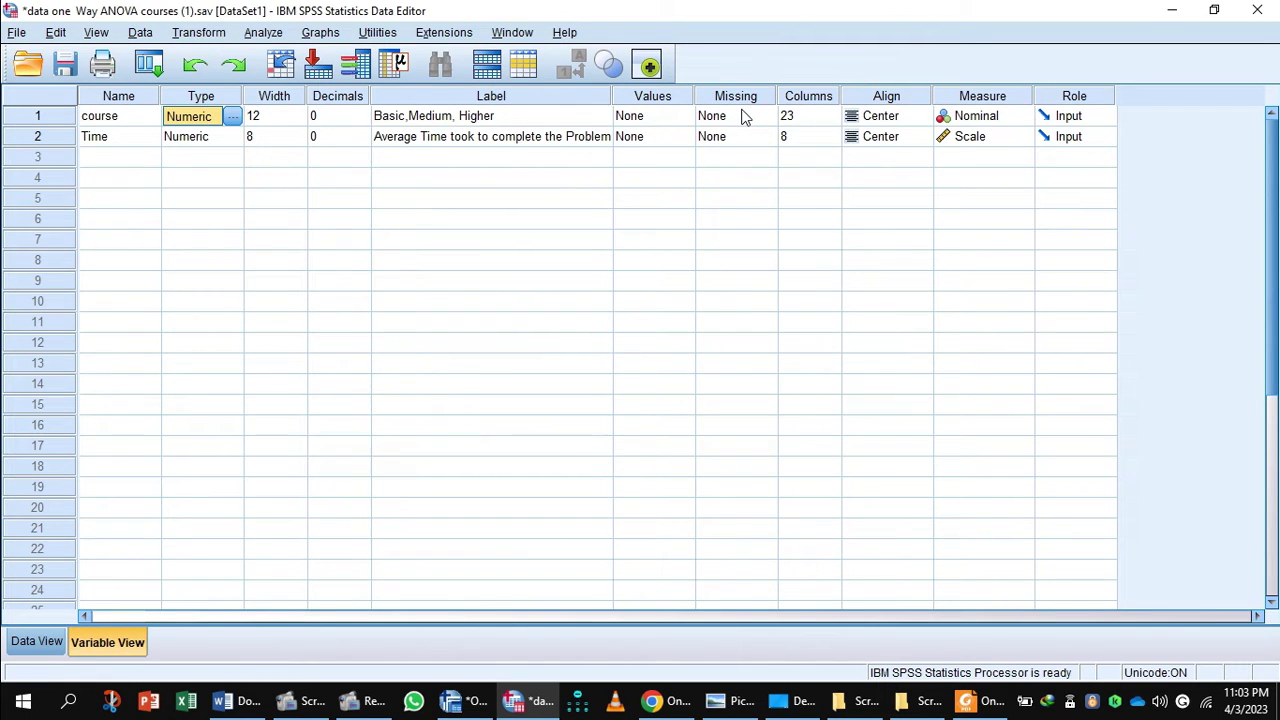
Add the value label 1 = Basic to course.
double_click(690, 116)
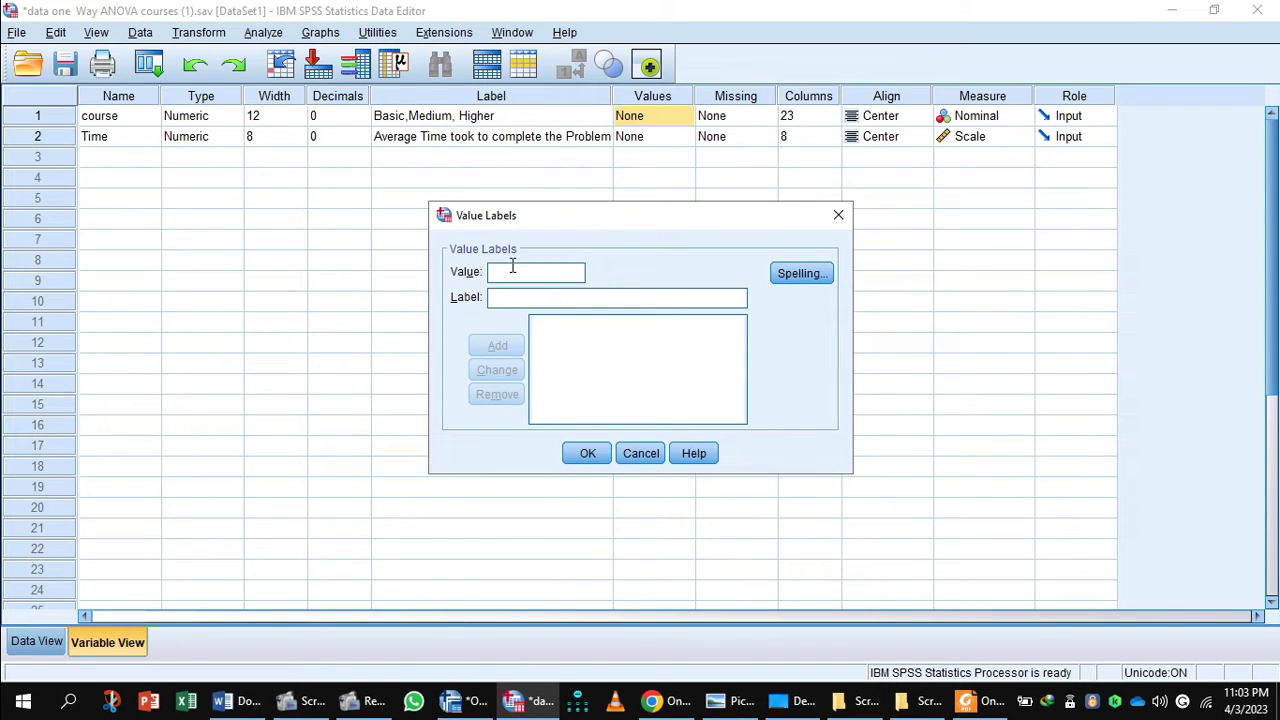
type("1")
left_click(505, 297)
type("Basic")
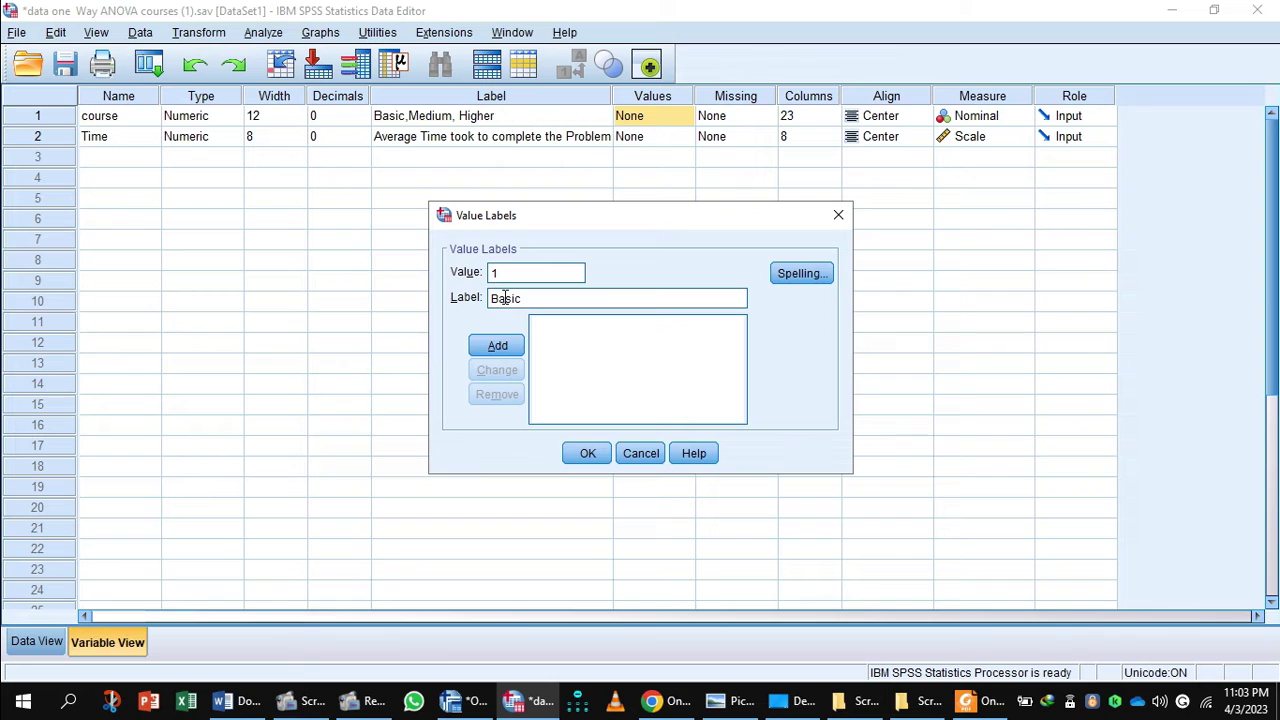
left_click(502, 346)
Add the value label 2 = Medium, correcting the typo and capitalisation.
type("2")
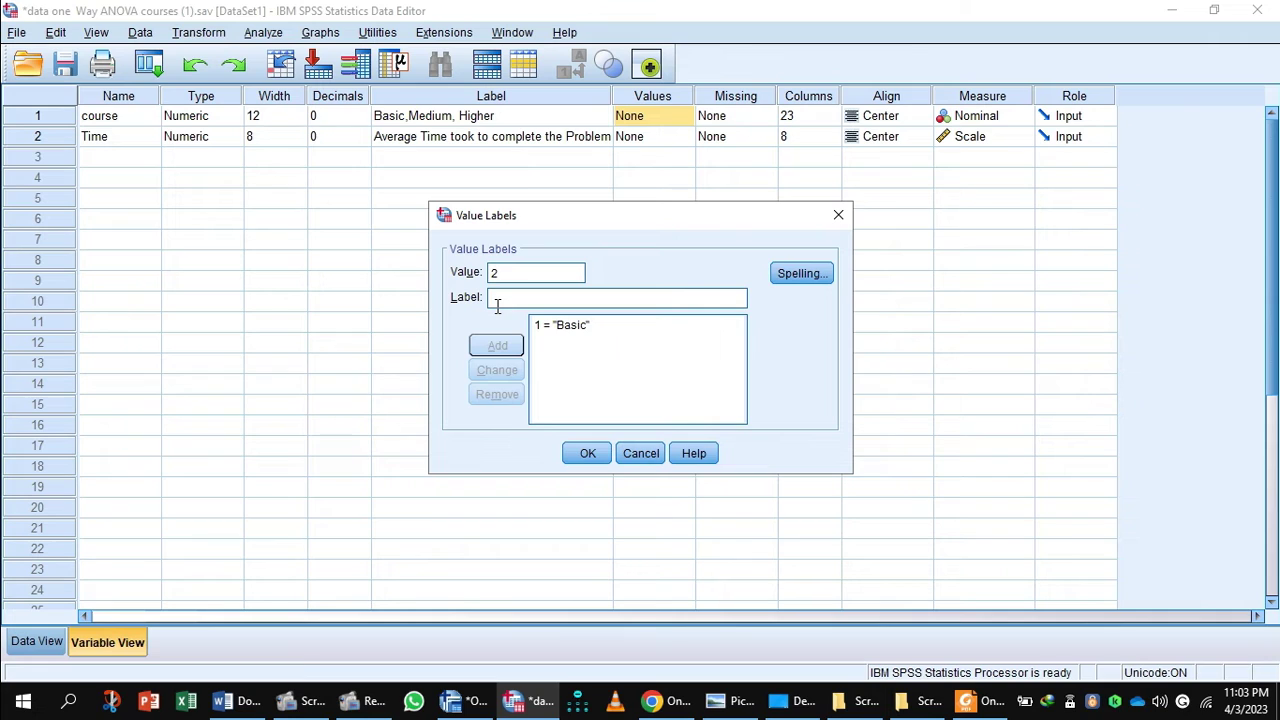
type("M")
key("BackSpace")
left_click(497, 305)
type("me")
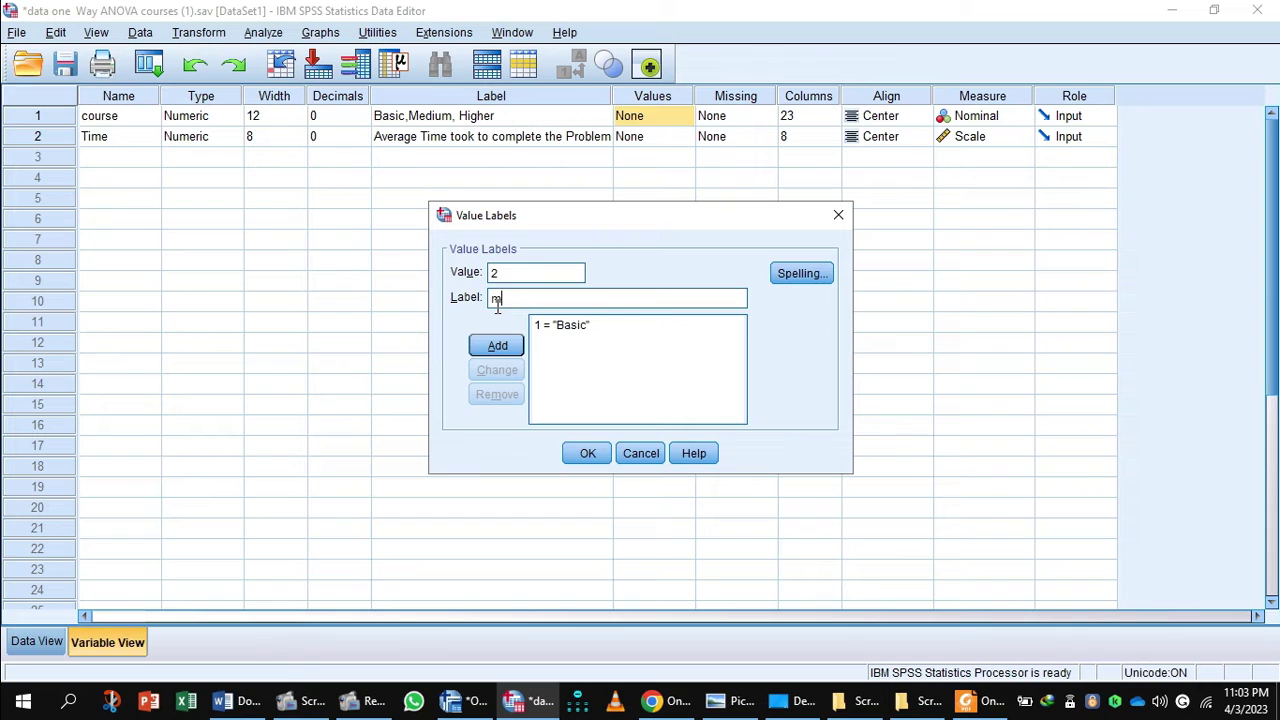
type("dium")
left_click(503, 298)
key("BackSpace")
type("M")
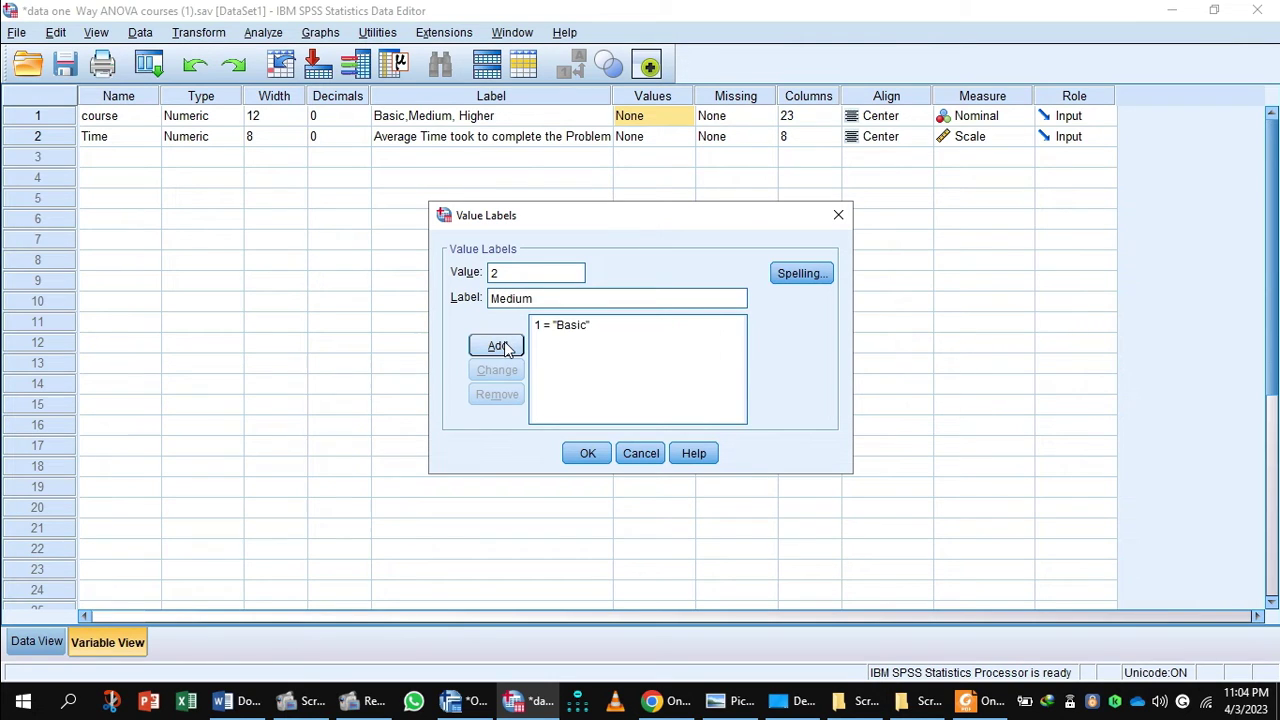
left_click(497, 346)
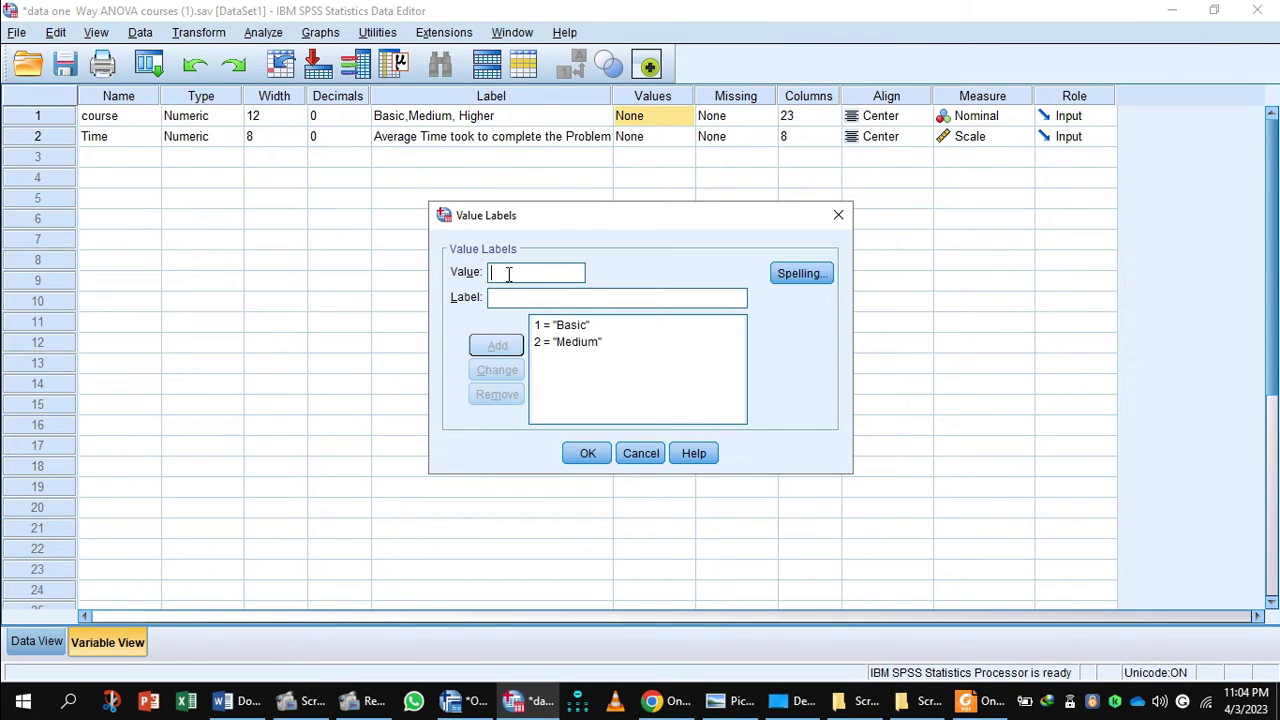
Add 3 = Higher and apply the three course labels.
type("3")
left_click(492, 298)
type("Higher")
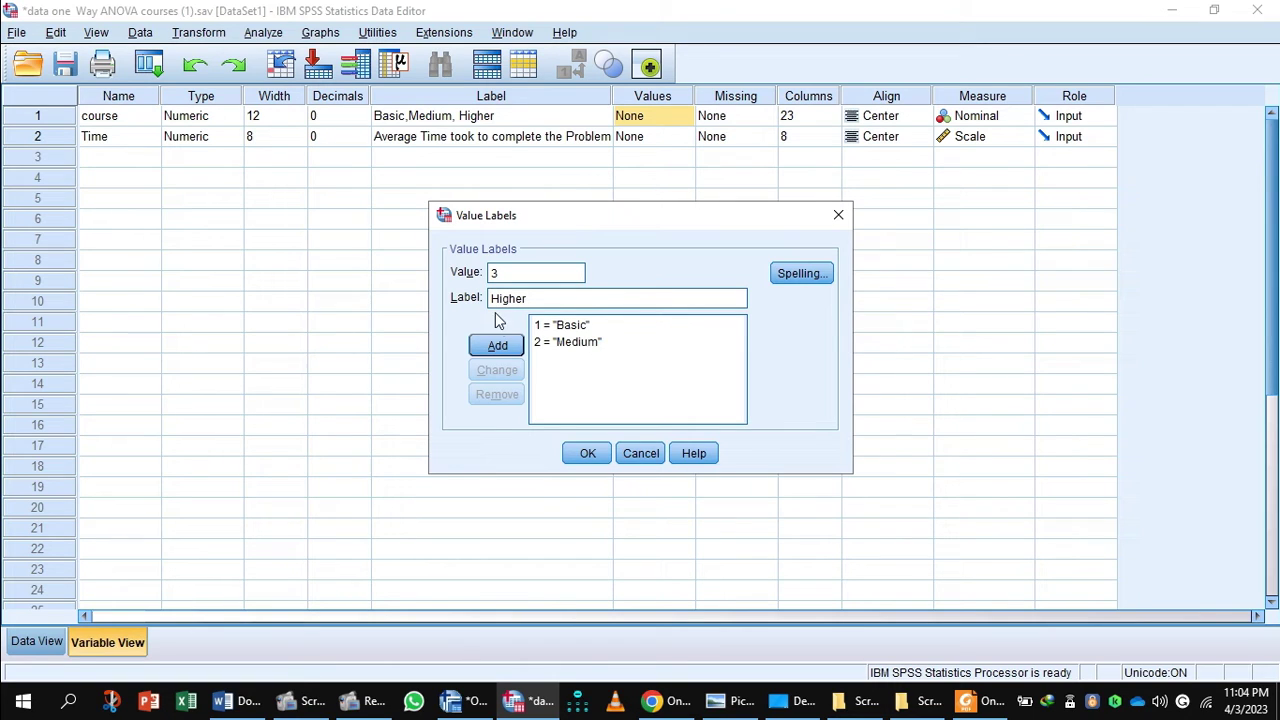
left_click(510, 346)
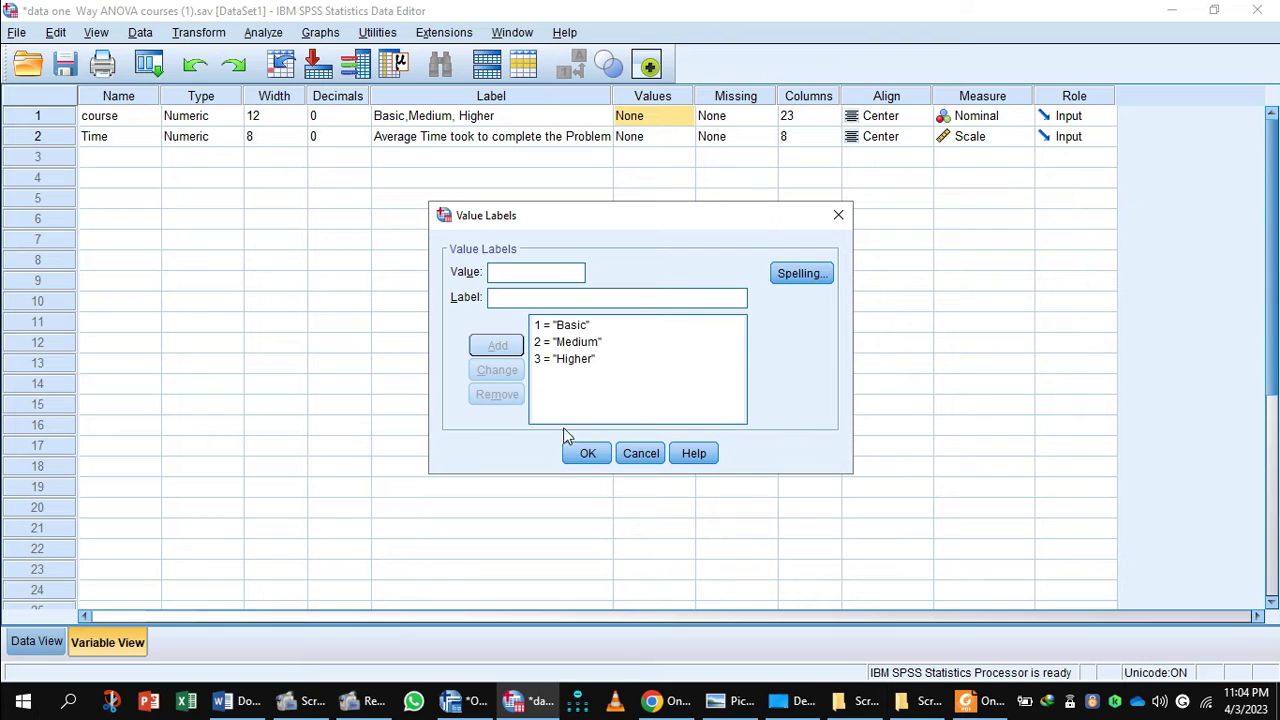
left_click(592, 453)
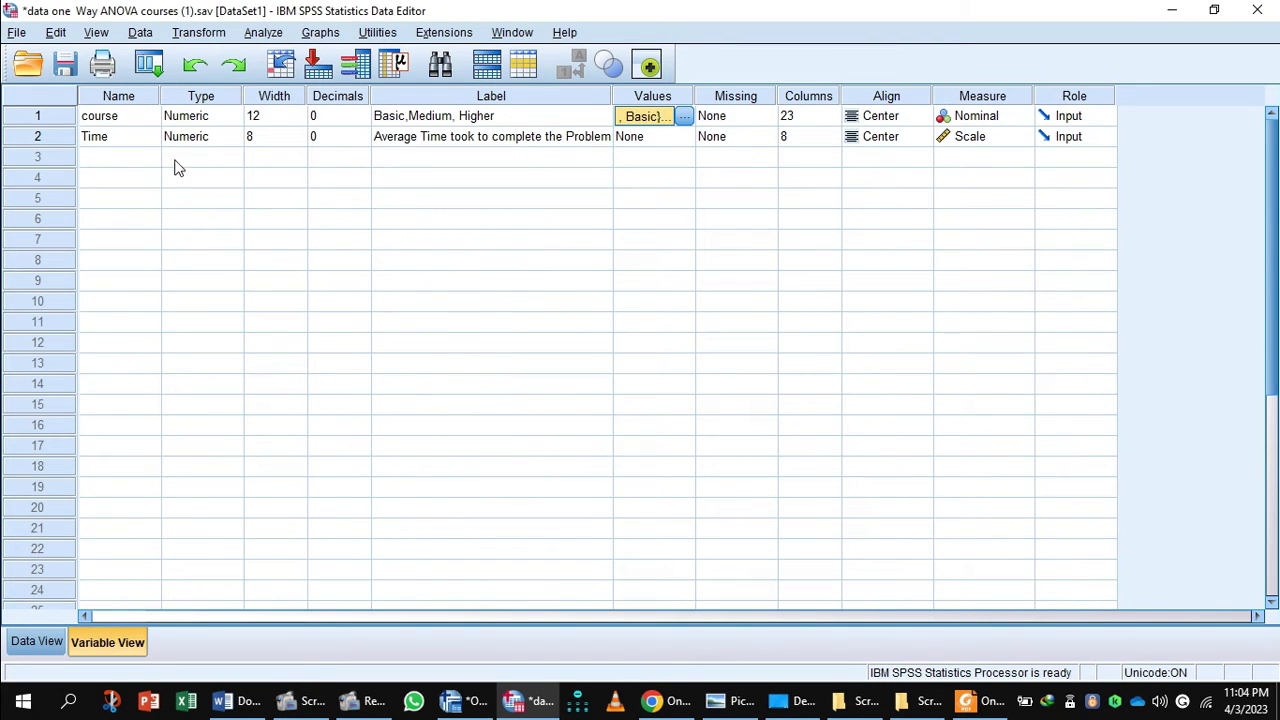
Lower the Time variable's width from 8 to 6.
left_click(118, 140)
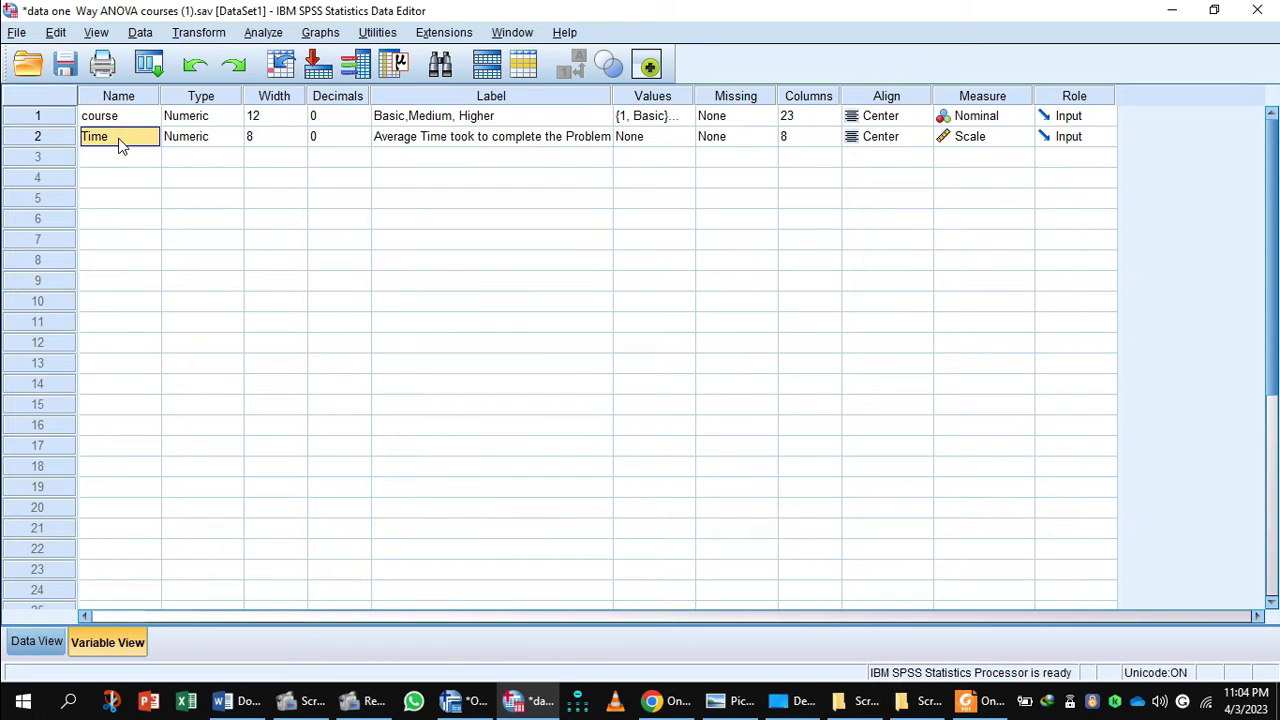
left_click(210, 138)
left_click(295, 143)
left_click(299, 141)
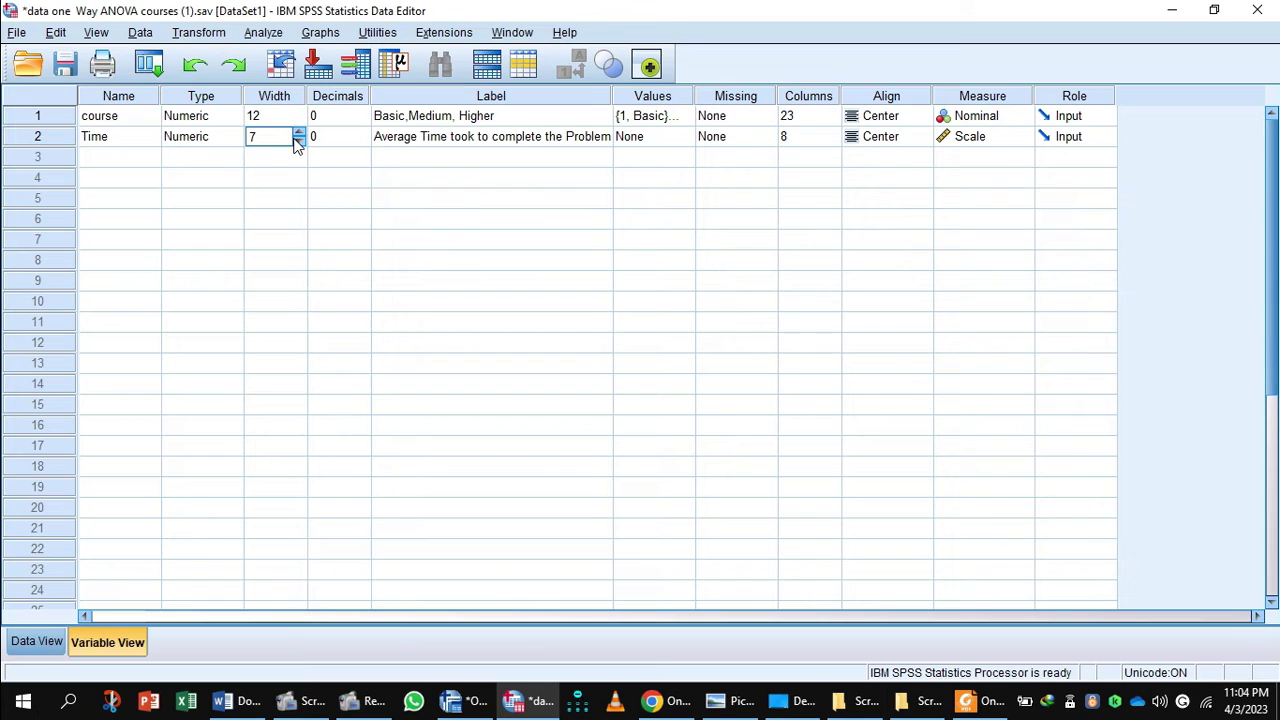
left_click(299, 141)
Keep Time measured as Scale and switch to Data View.
left_click(1005, 136)
left_click(994, 158)
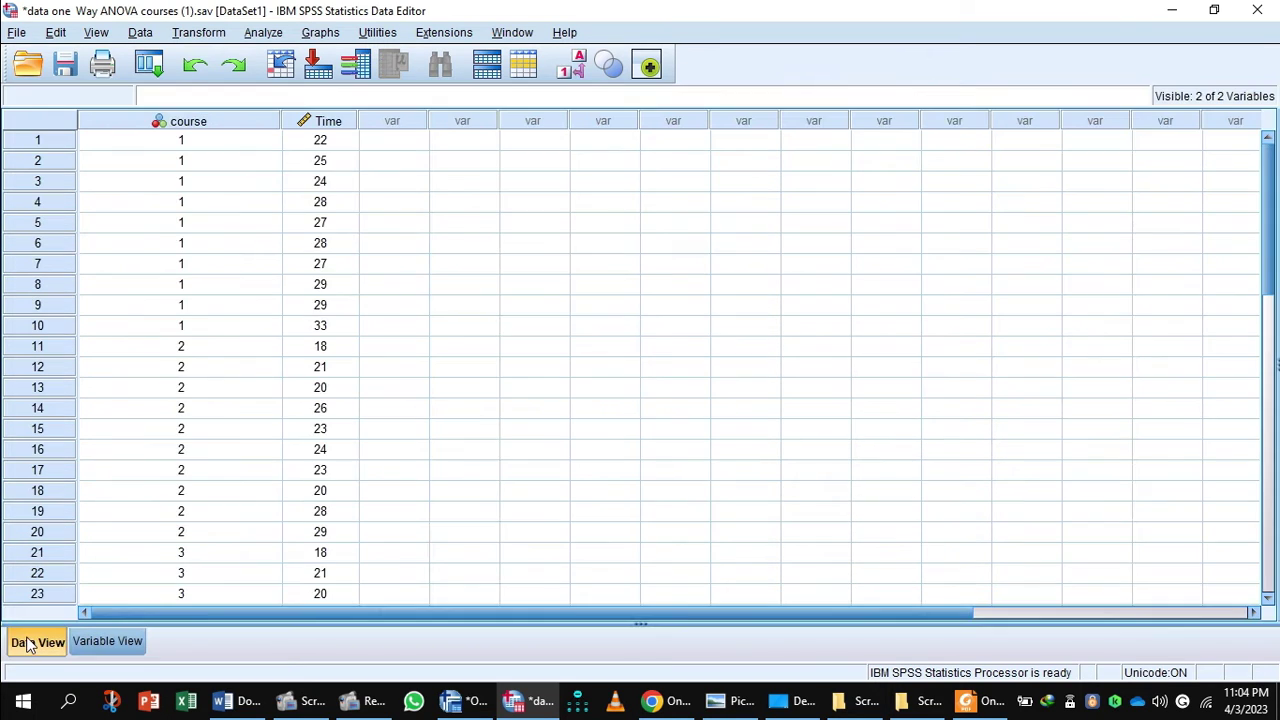
left_click(28, 644)
Select the course column and toggle Value Labels so it displays Basic, Medium, Higher.
left_click(1160, 265)
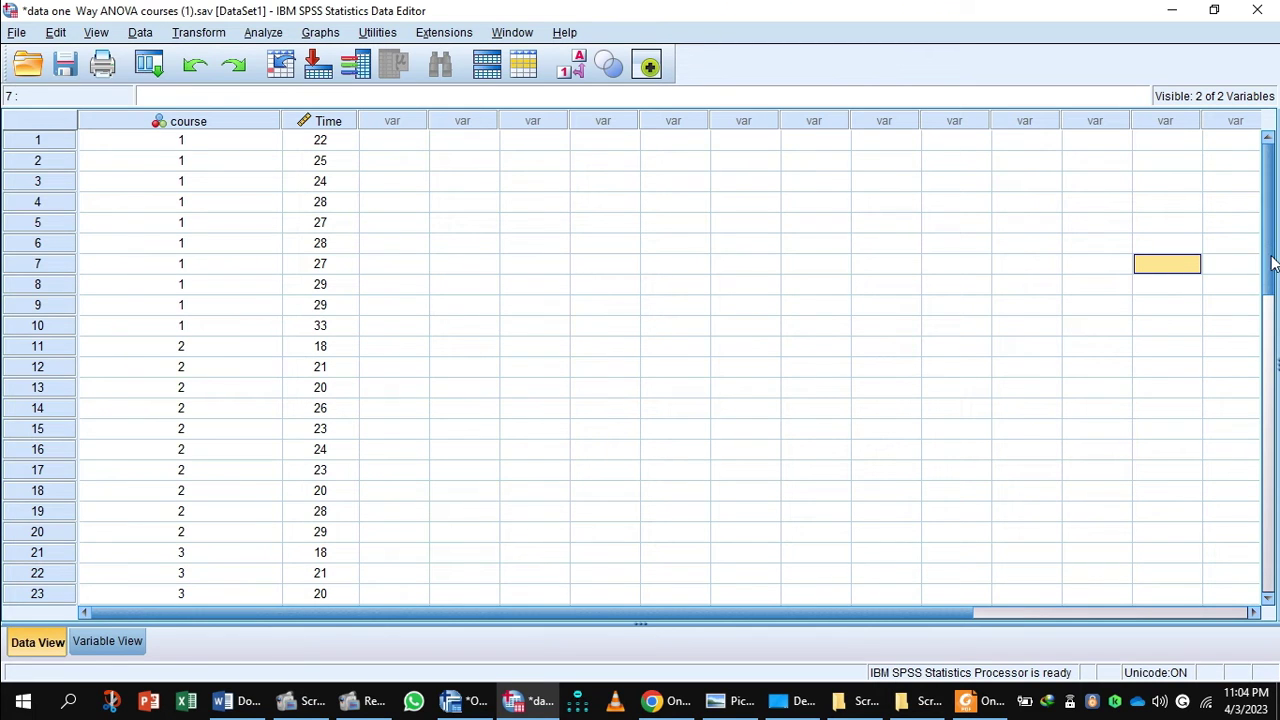
mouse_move(1268, 263)
left_mouse_down()
mouse_move(1251, 300)
mouse_move(1260, 263)
left_mouse_up()
left_click(206, 124)
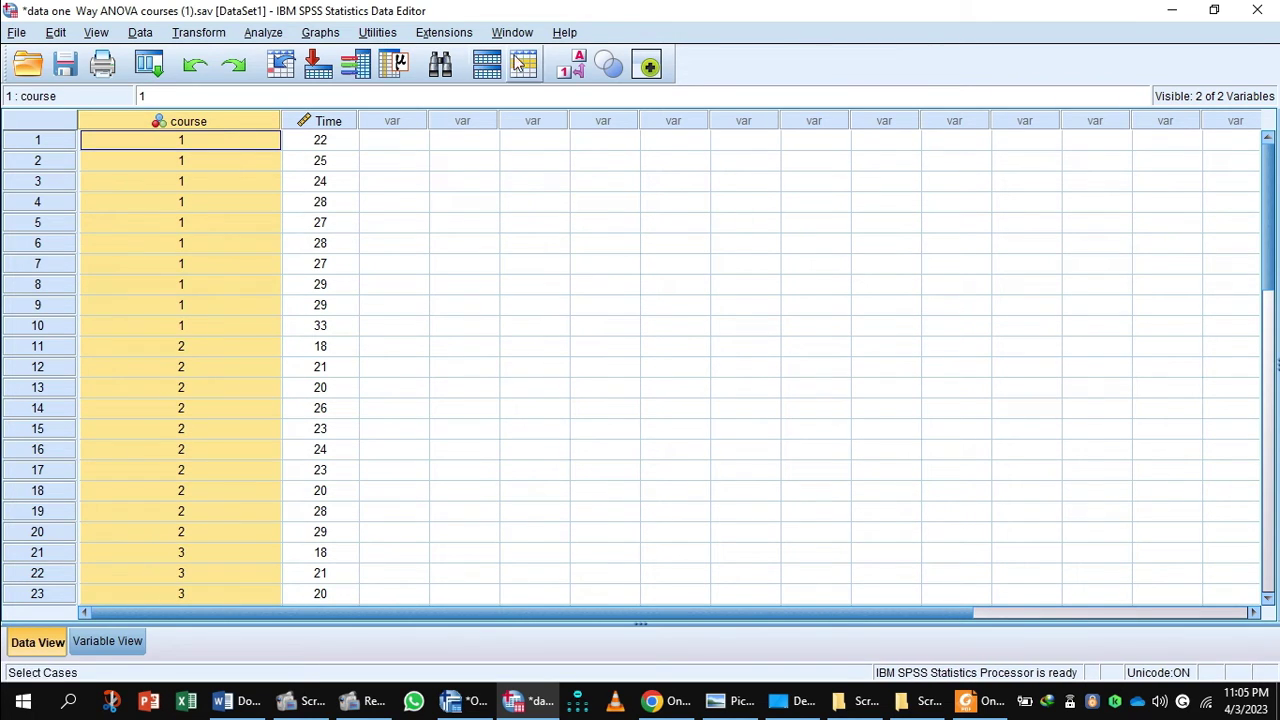
left_click(576, 63)
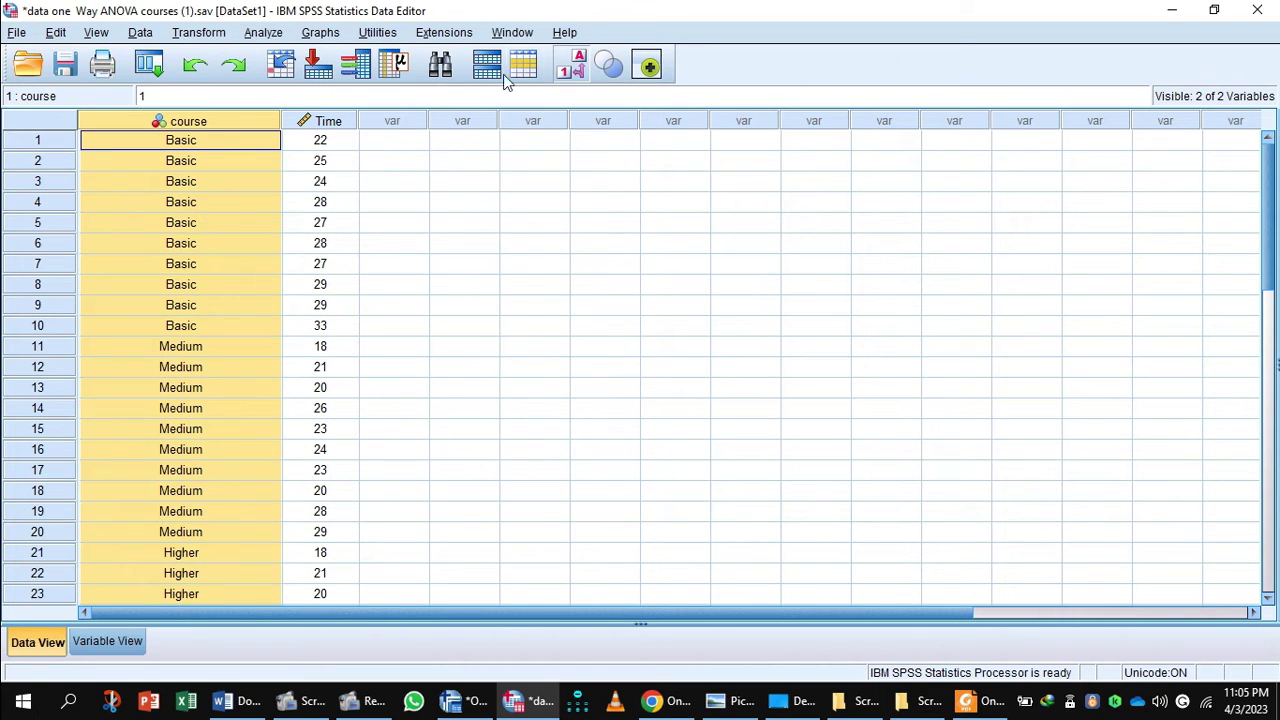
left_click(565, 75)
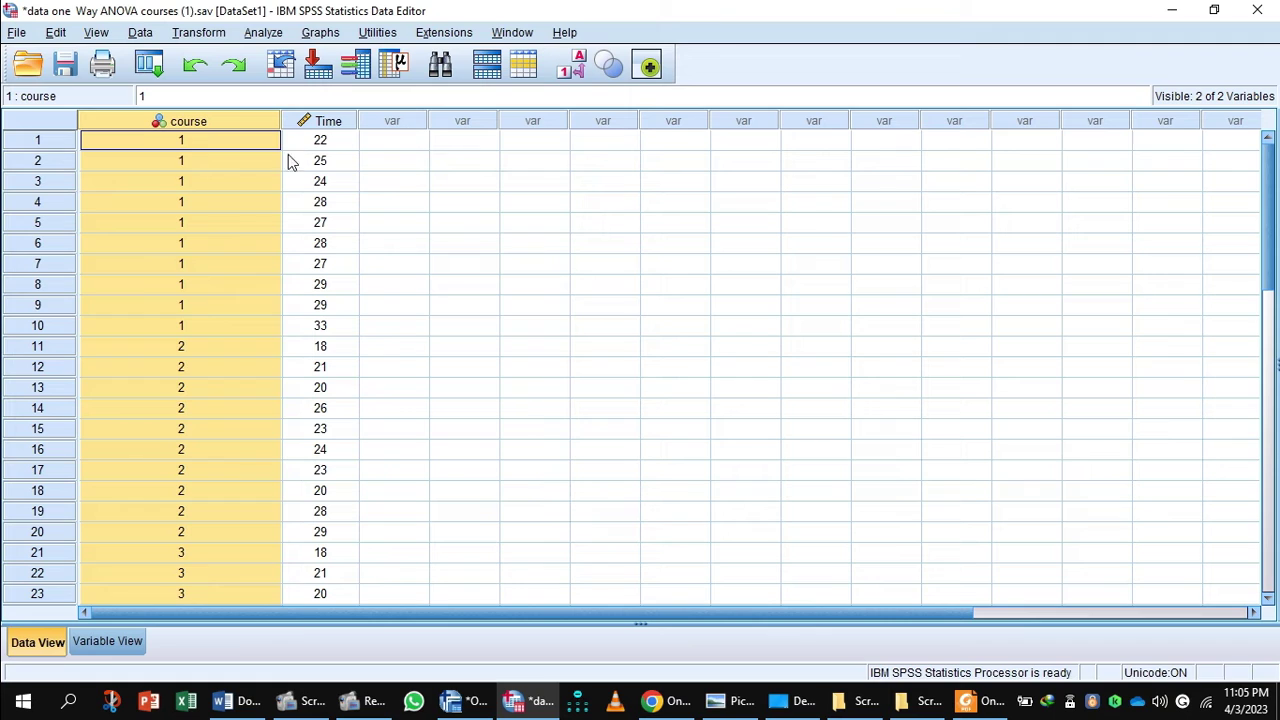
left_click(578, 60)
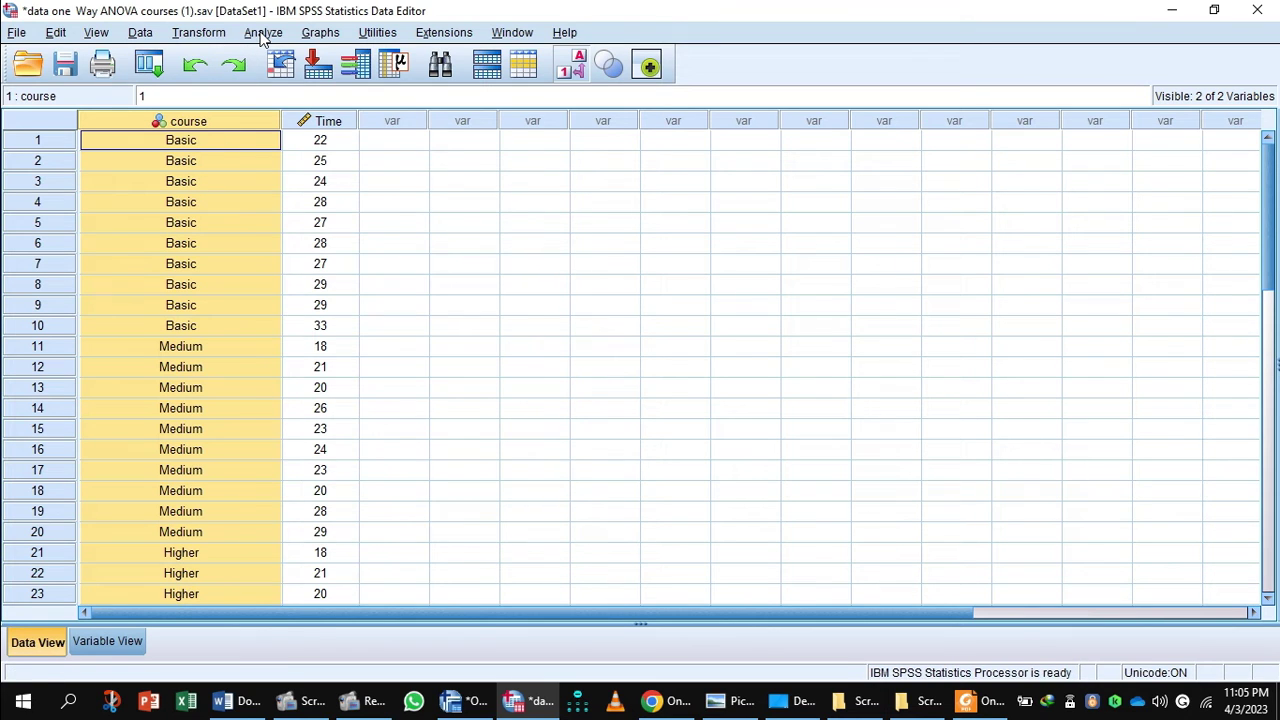
Start a reset One-Way ANOVA with Time as dependent and course as factor.
left_click(262, 34)
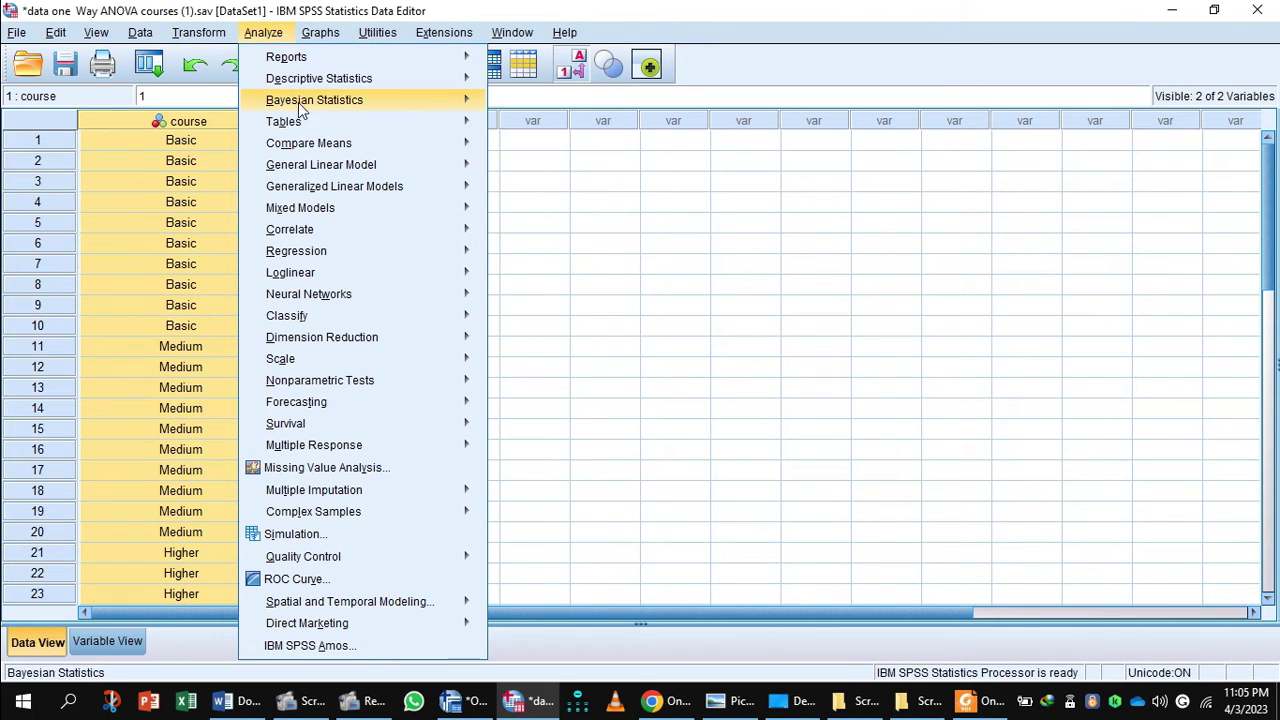
mouse_move(300, 148)
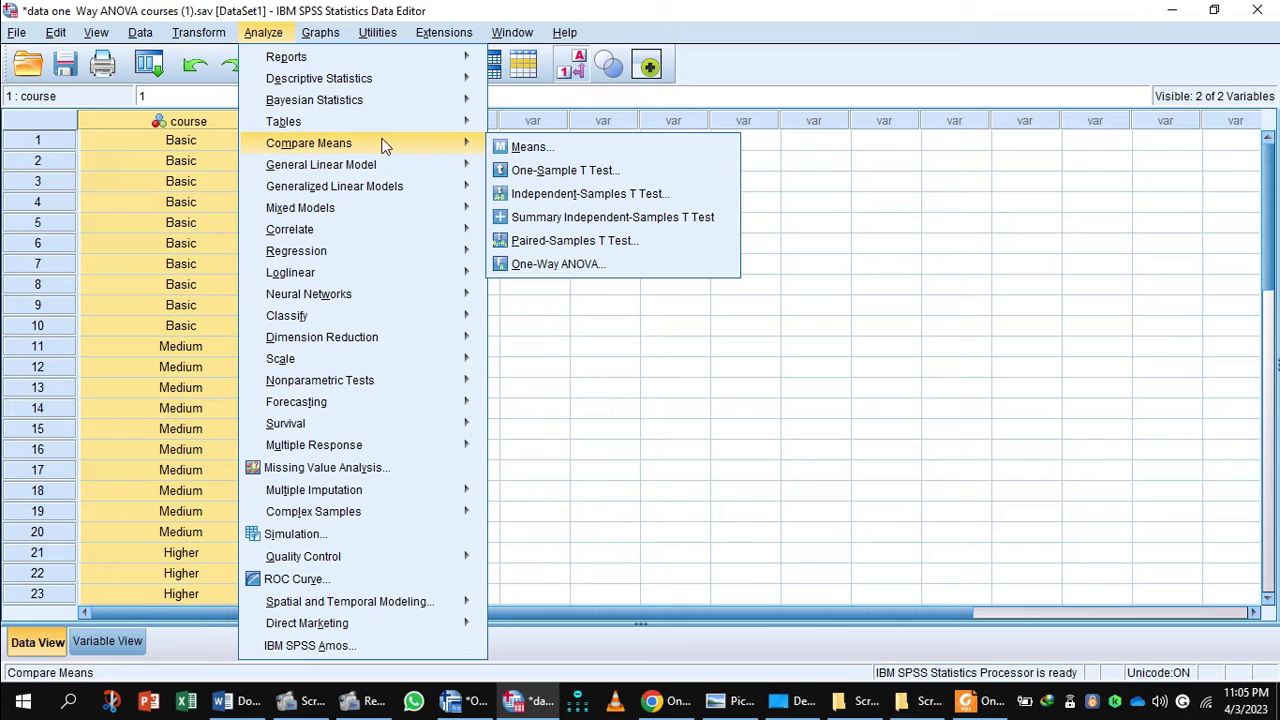
left_click(572, 262)
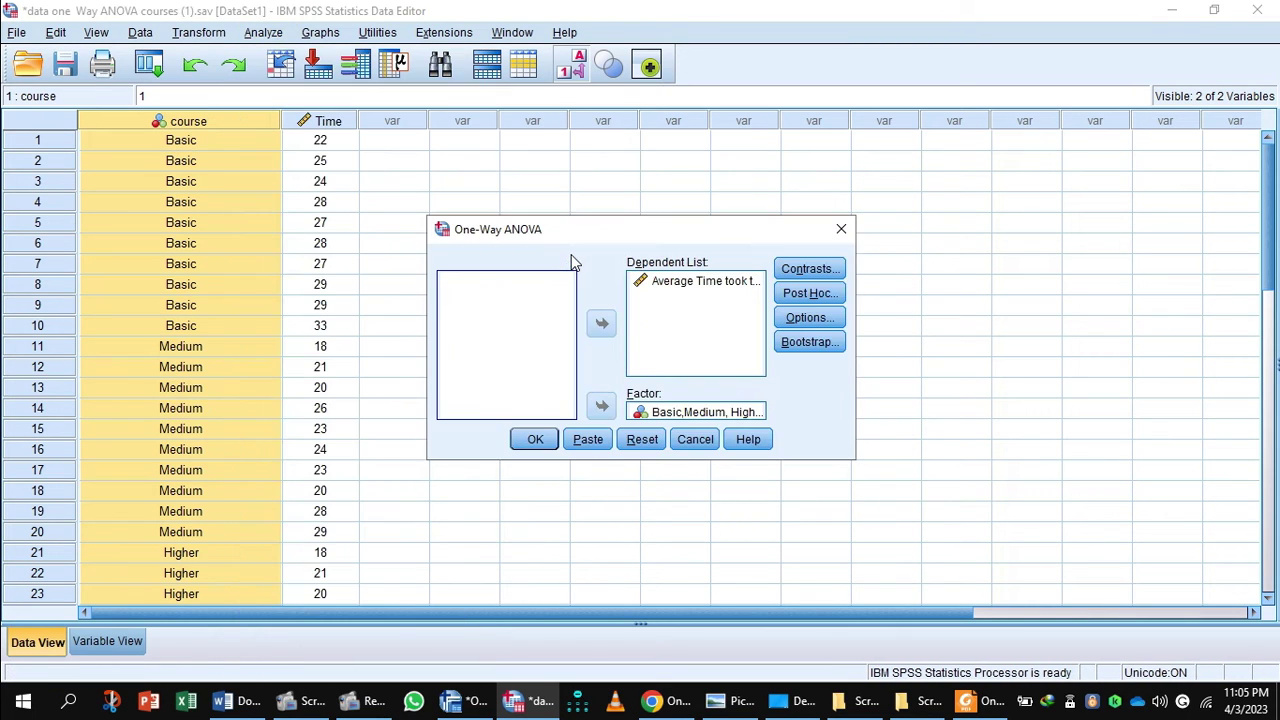
left_click(643, 444)
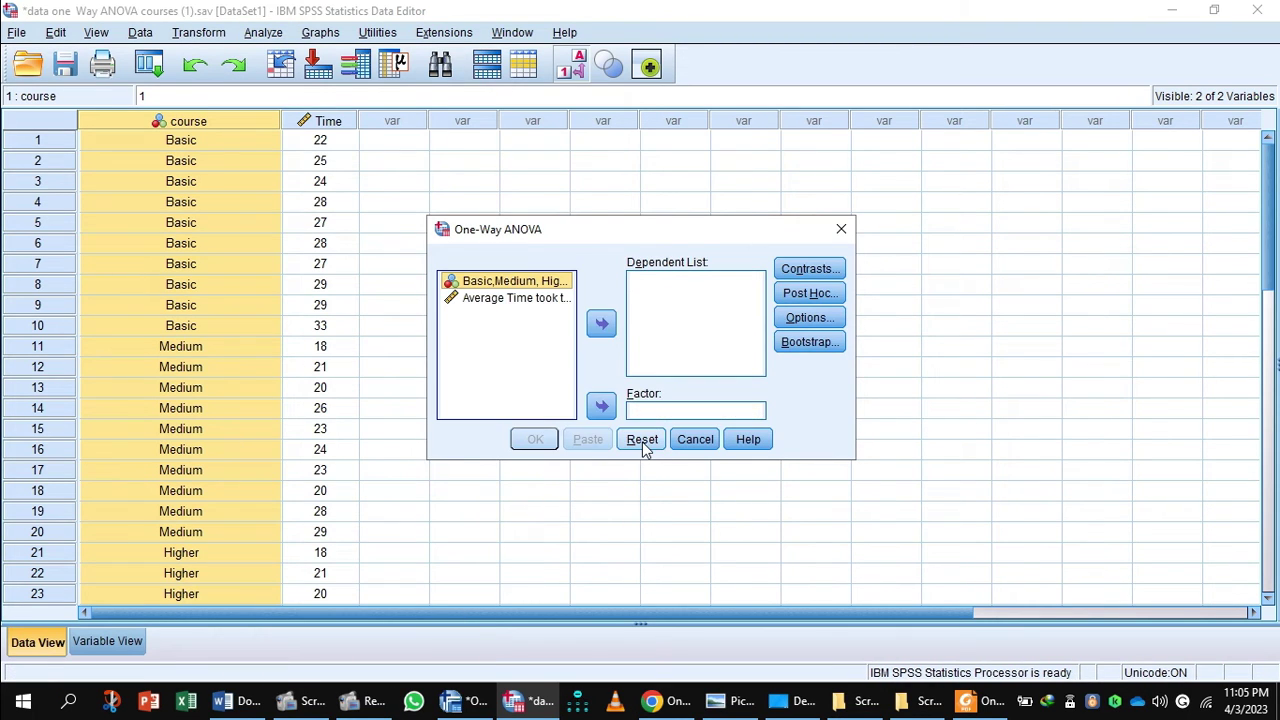
left_click(500, 300)
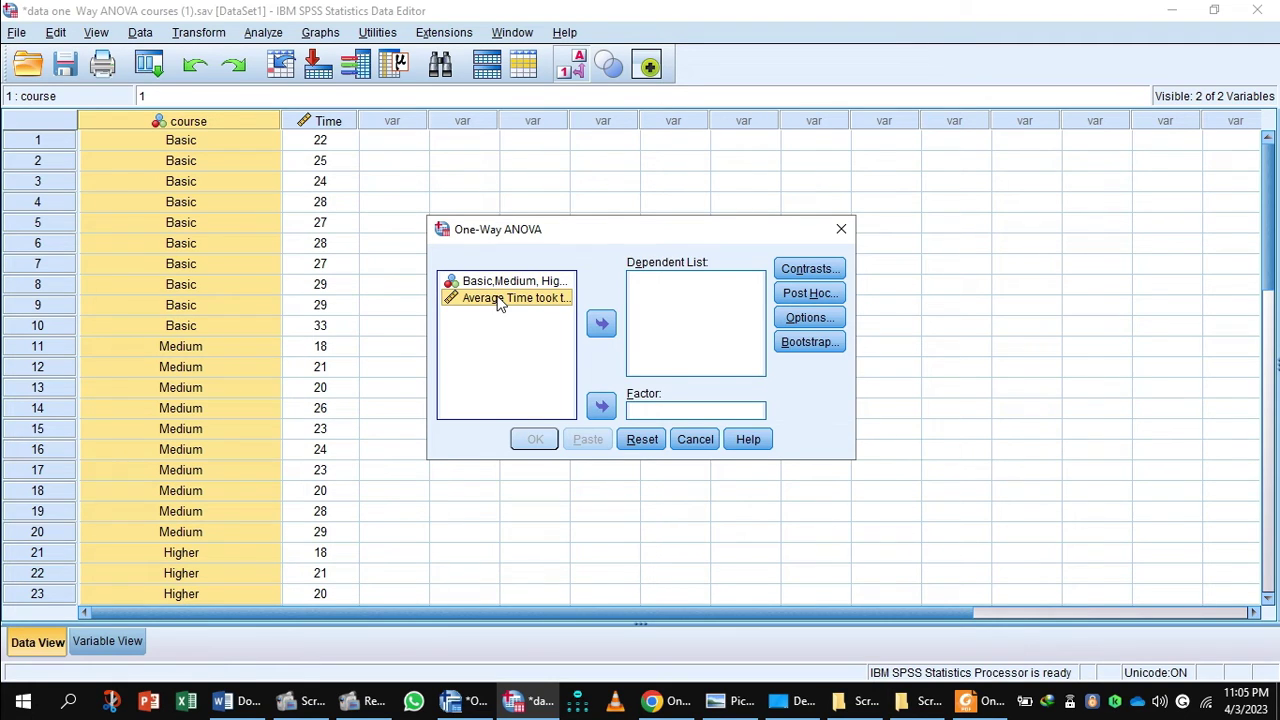
left_click(601, 323)
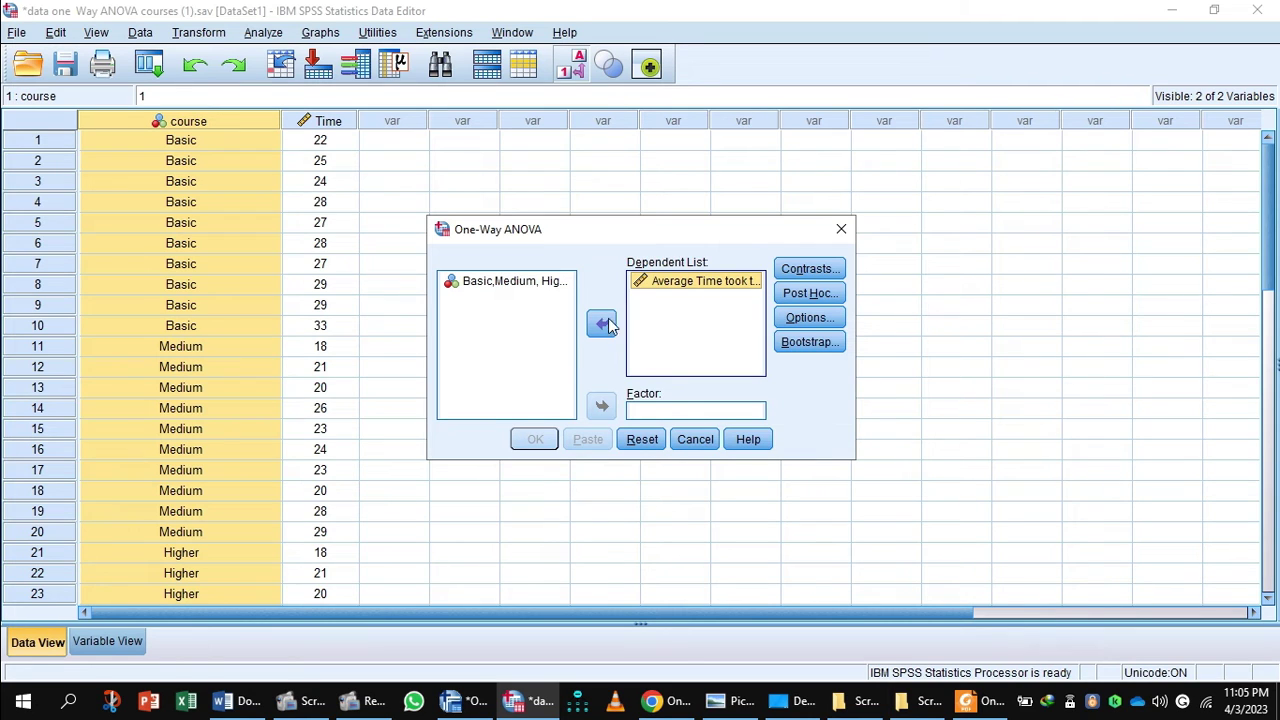
left_click(545, 287)
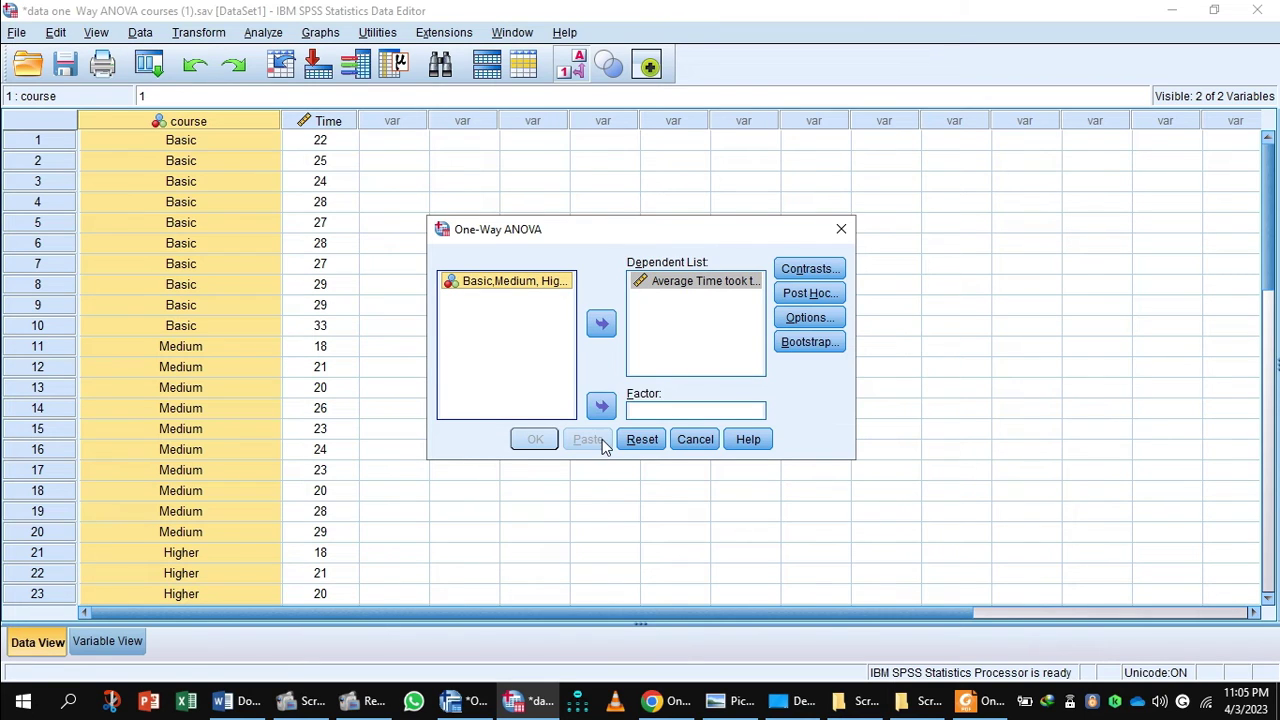
left_click(605, 406)
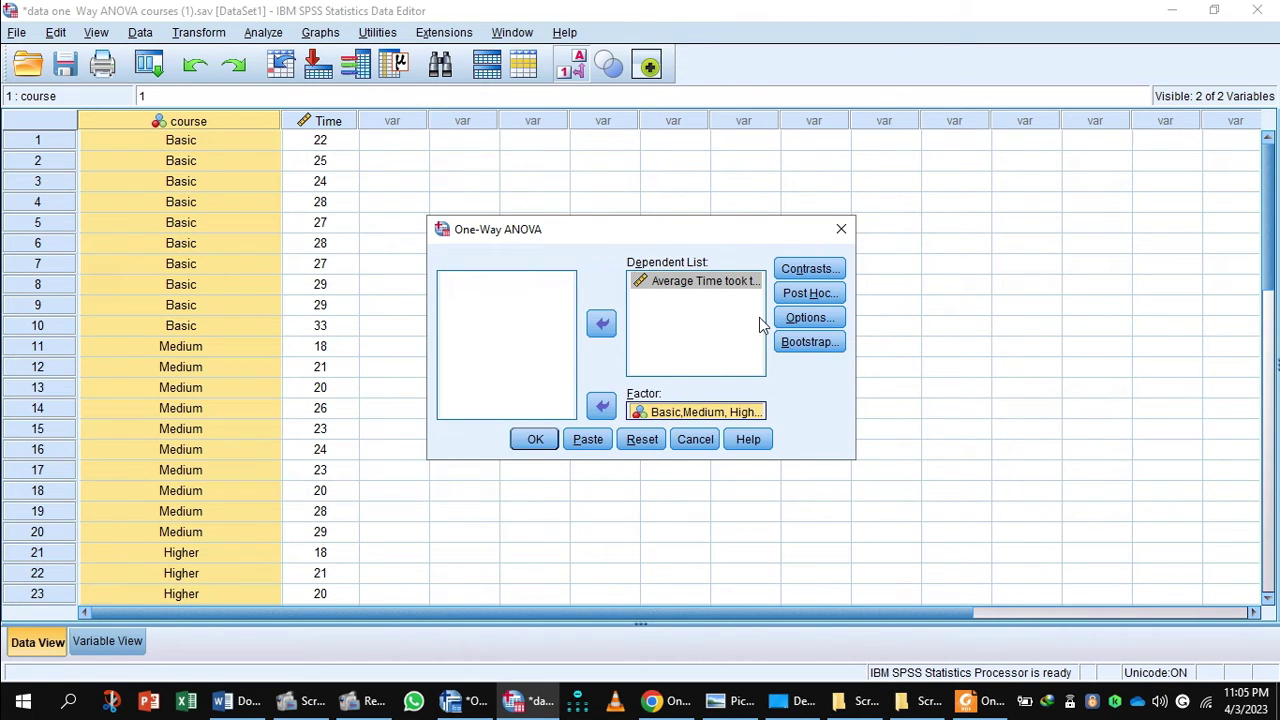
Request Descriptive statistics in the One-Way ANOVA Options.
left_click(809, 318)
left_click(551, 253)
left_click(580, 470)
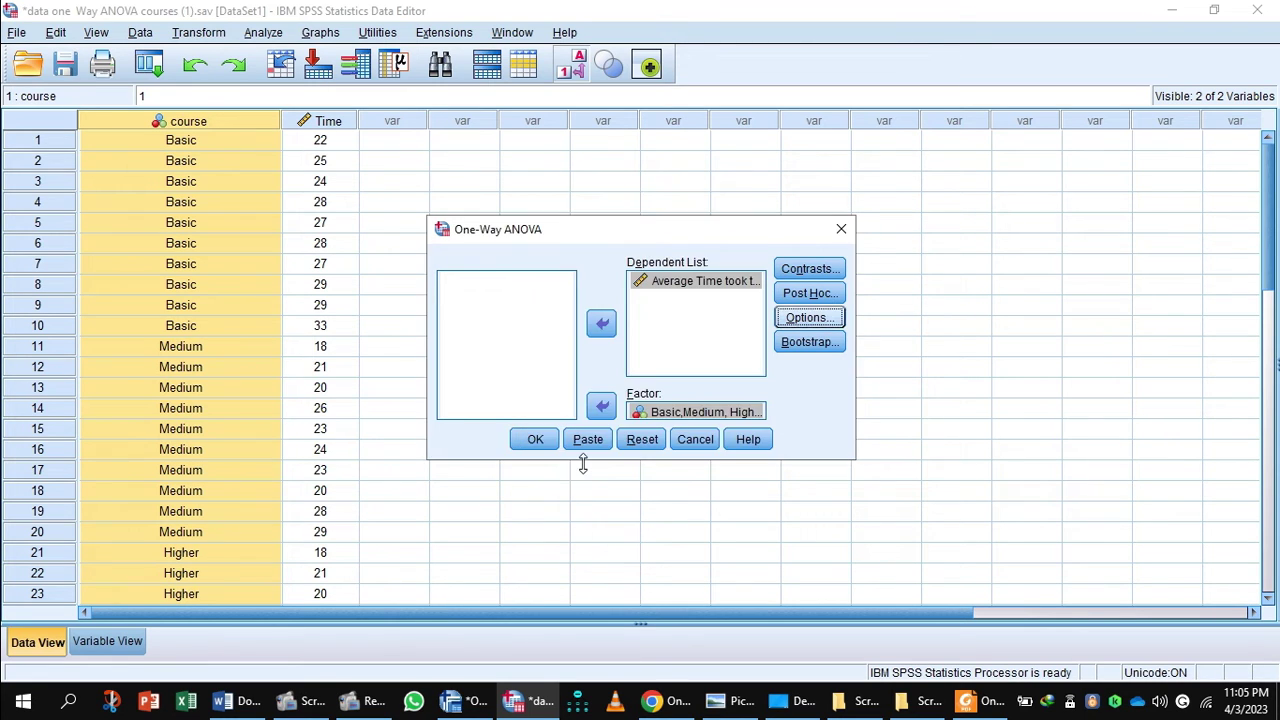
left_click(805, 294)
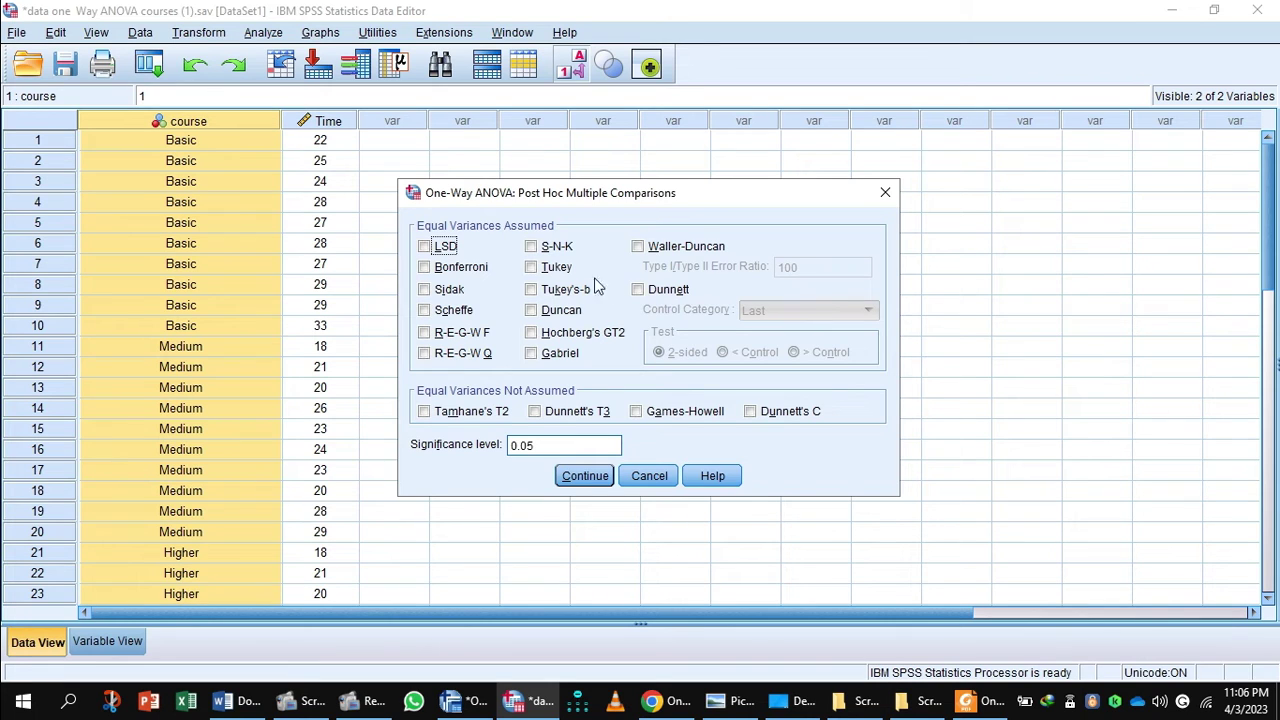
Add Tukey post hoc comparisons and run the ANOVA (F 4.952, Sig. .015).
left_click(532, 268)
left_click(601, 477)
left_click(536, 442)
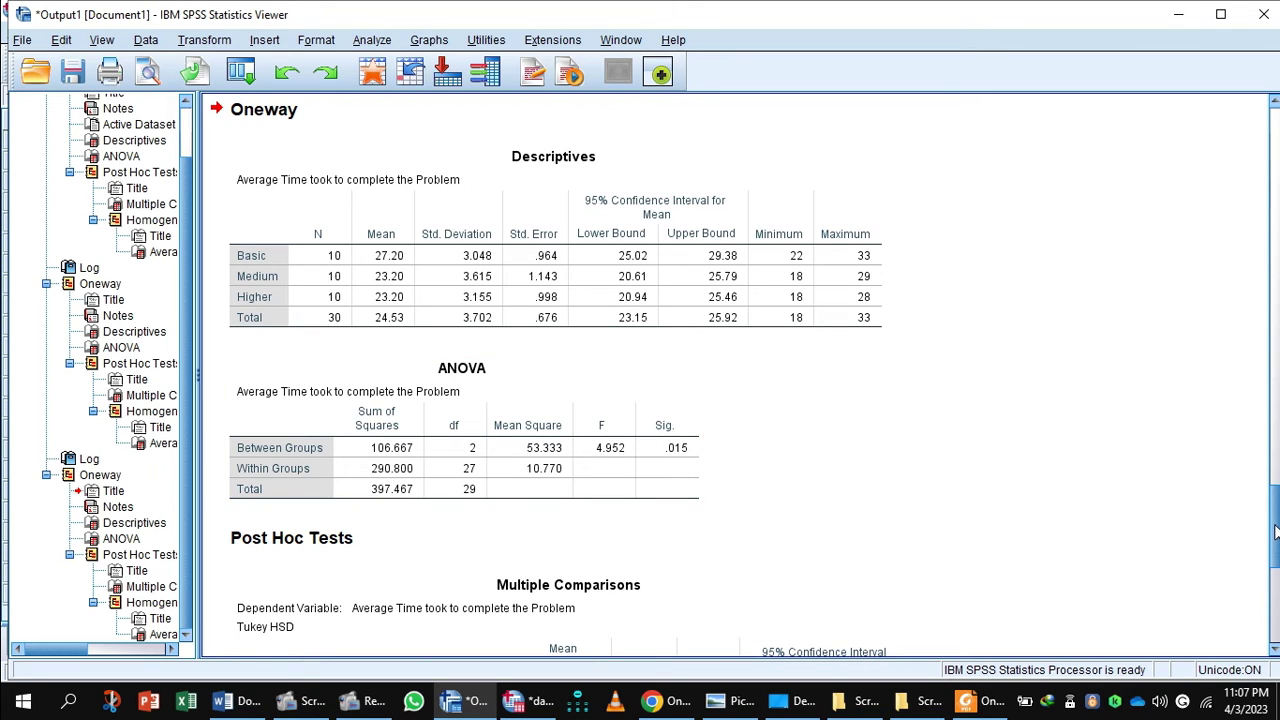
Scroll the output to the Tukey Multiple Comparisons and Homogeneous Subsets tables.
left_click_drag(1275, 545, 1275, 597)
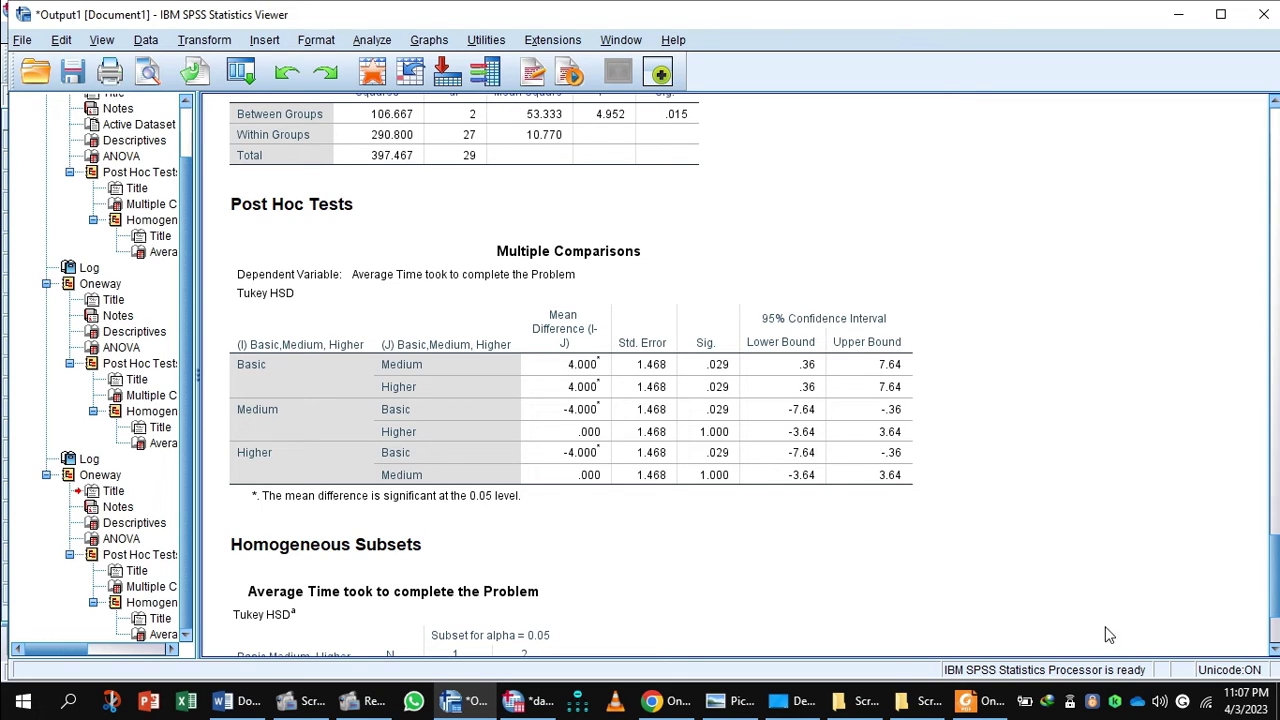
left_click(375, 482)
left_click_drag(1275, 563, 1275, 595)
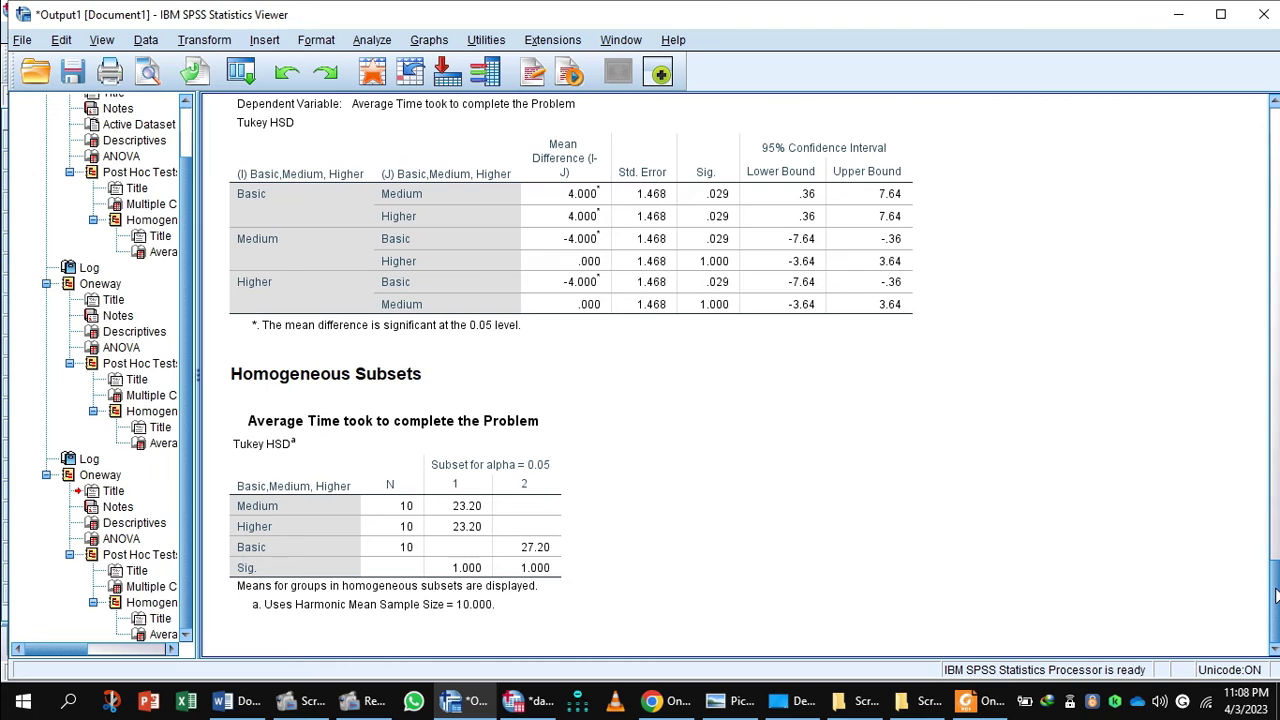
mouse_move(455, 703)
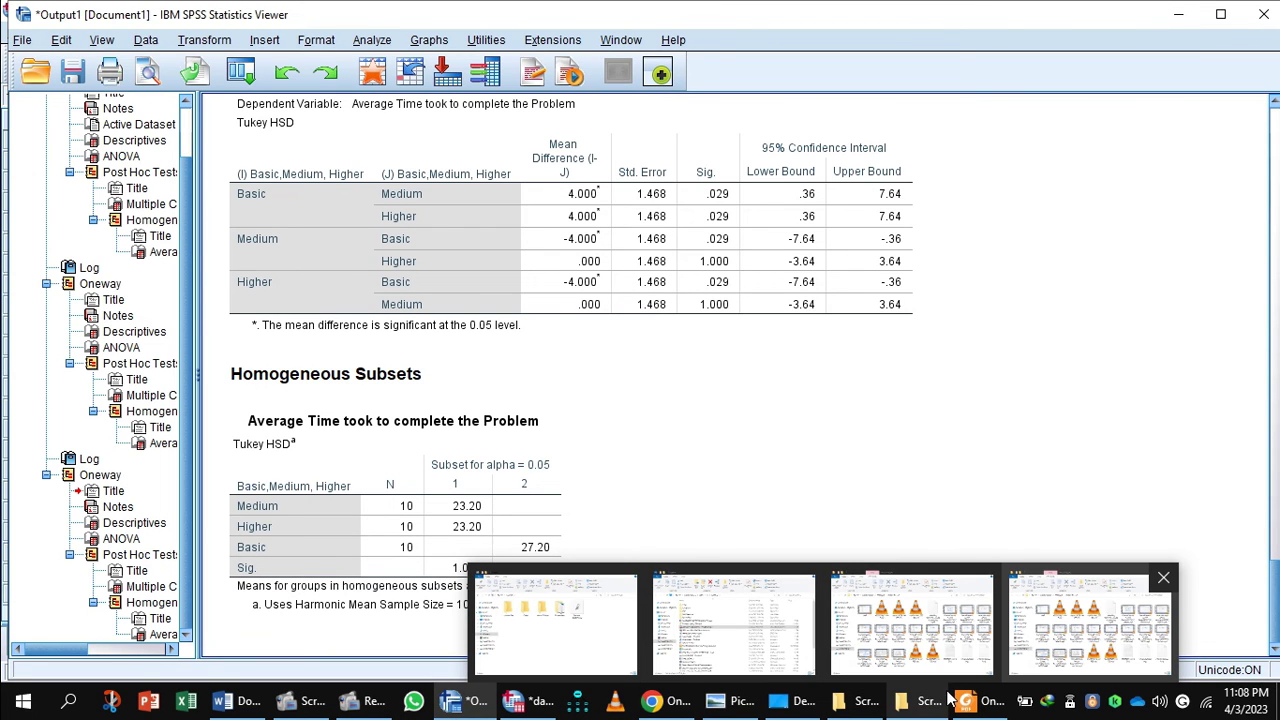
In Foxit, go to page 11's ANOVA summary table (F 4.95, p .015).
left_click(983, 703)
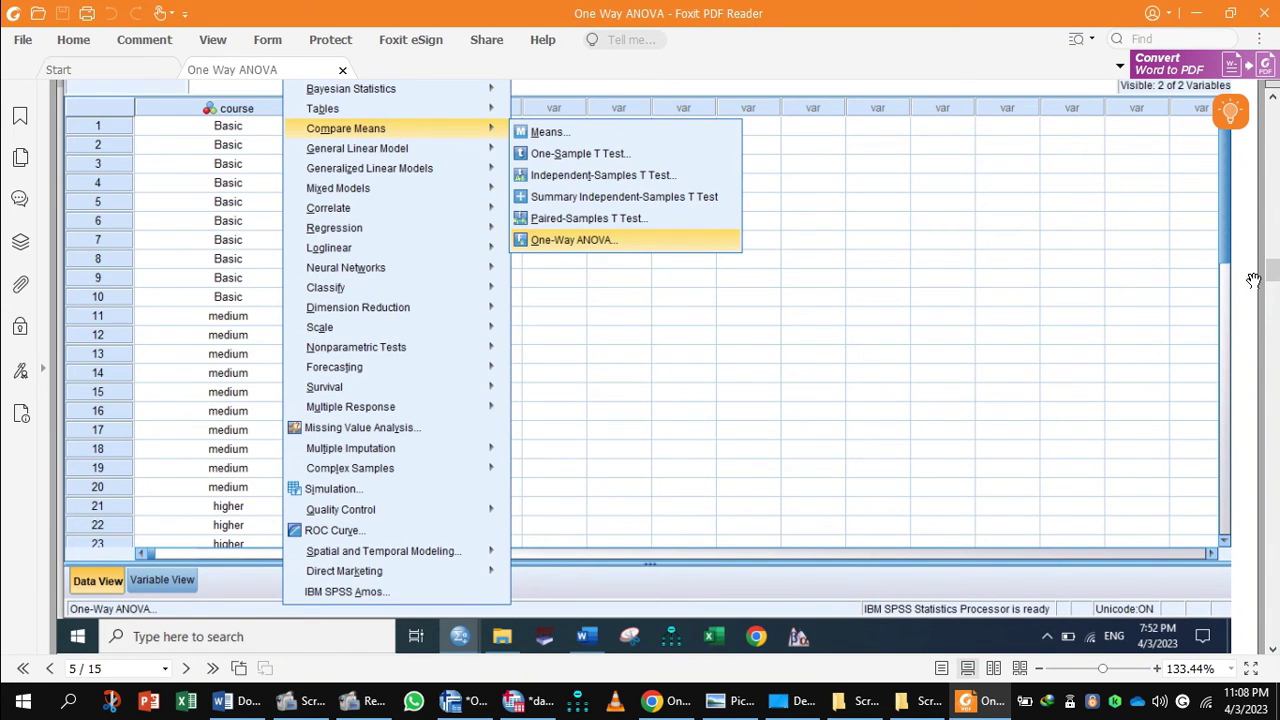
left_click(1272, 305)
left_click_drag(1272, 305, 1273, 483)
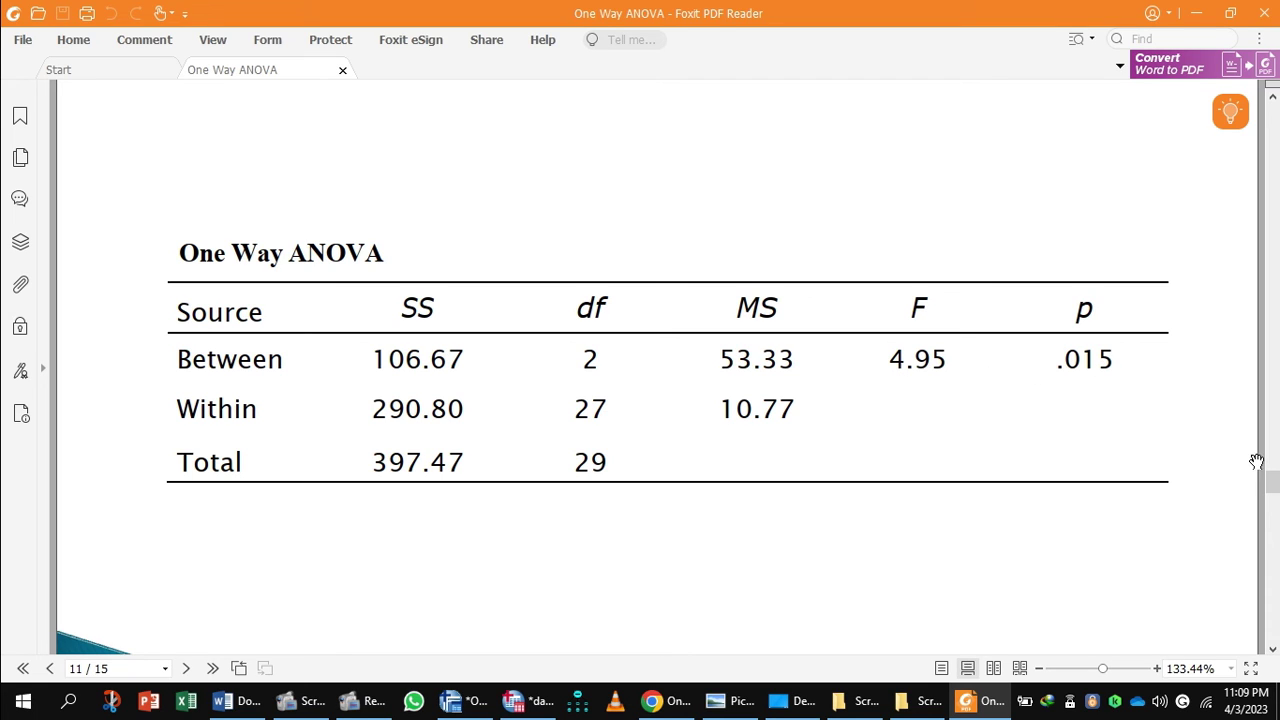
Scroll the PDF from page 11 to page 13, showing the Tukey HSD Multiple Comparisons table.
left_click_drag(1273, 489, 1273, 514)
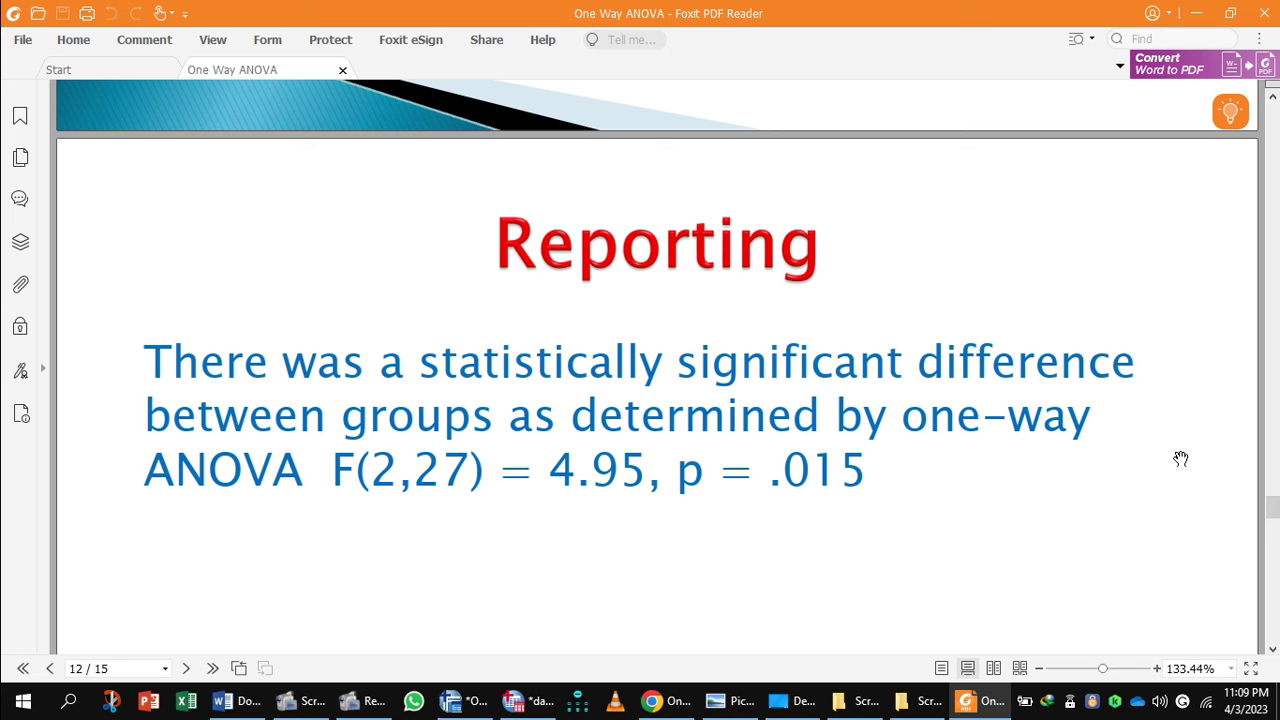
left_click_drag(1273, 508, 1273, 549)
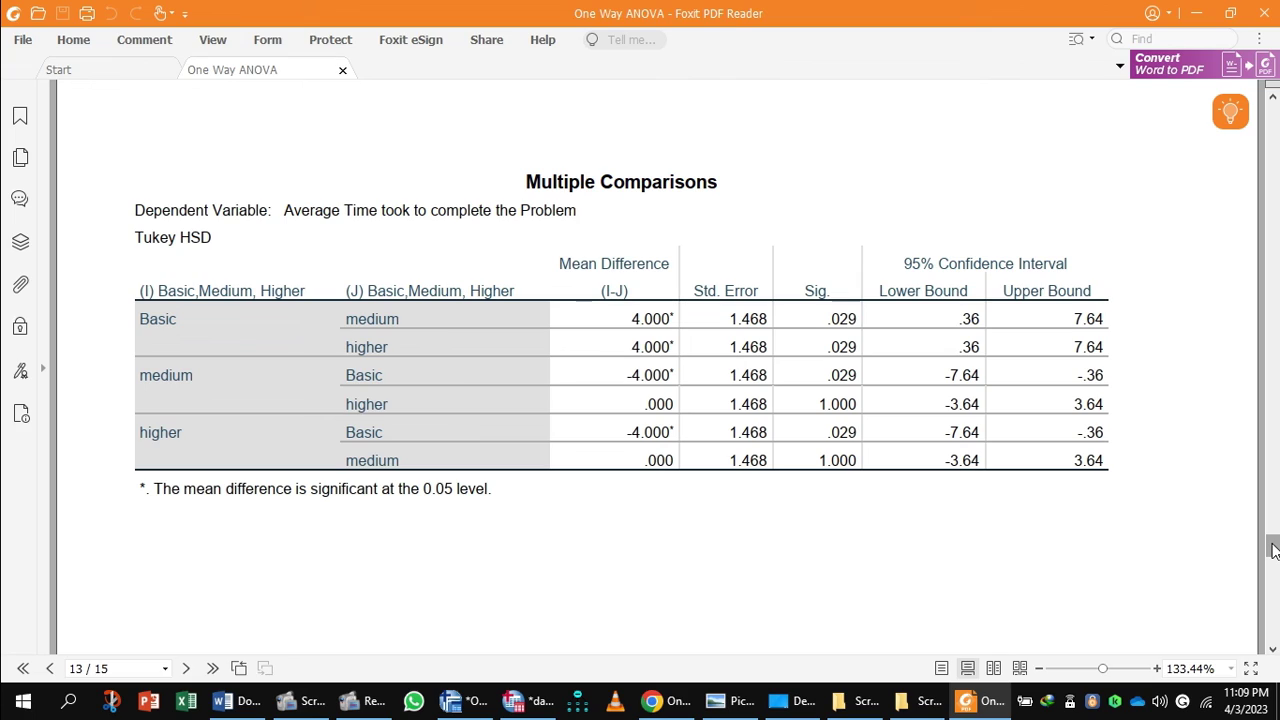
Scroll to page 15, the Reporting paragraph with F(2,27) = 4.95, p = .015 and Tukey results.
left_click_drag(1273, 550, 1273, 627)
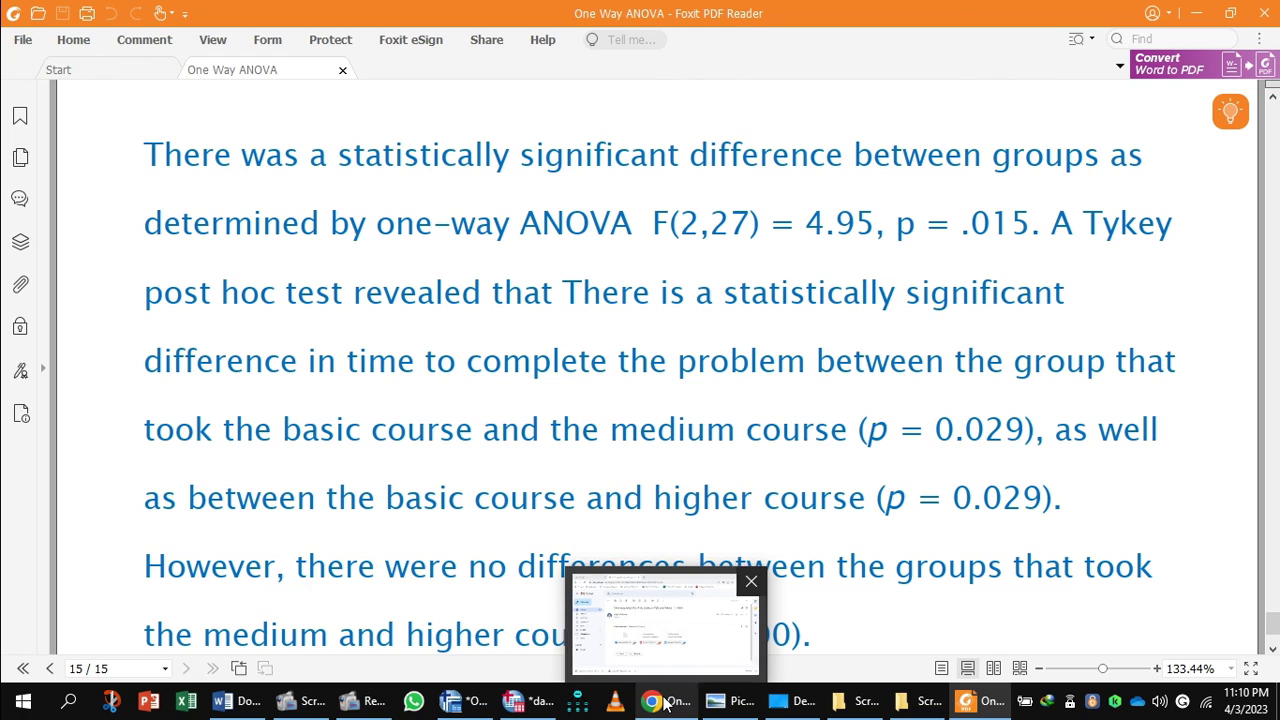
mouse_move(385, 708)
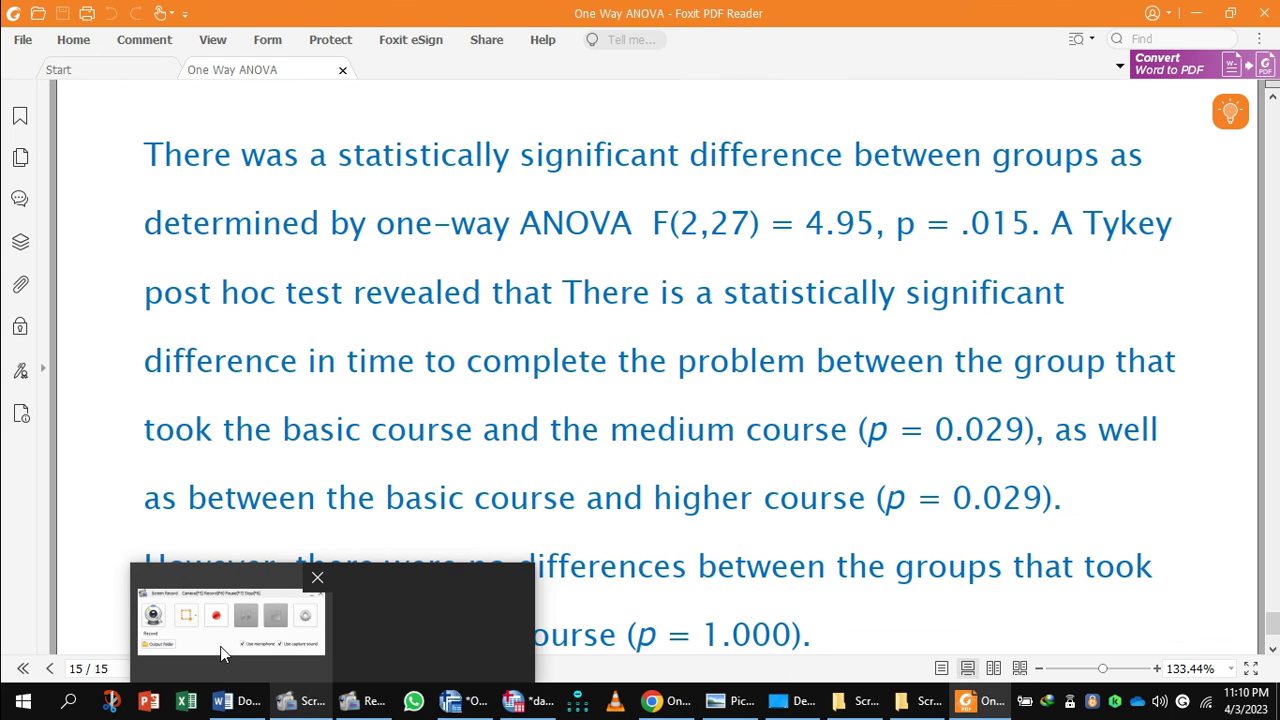